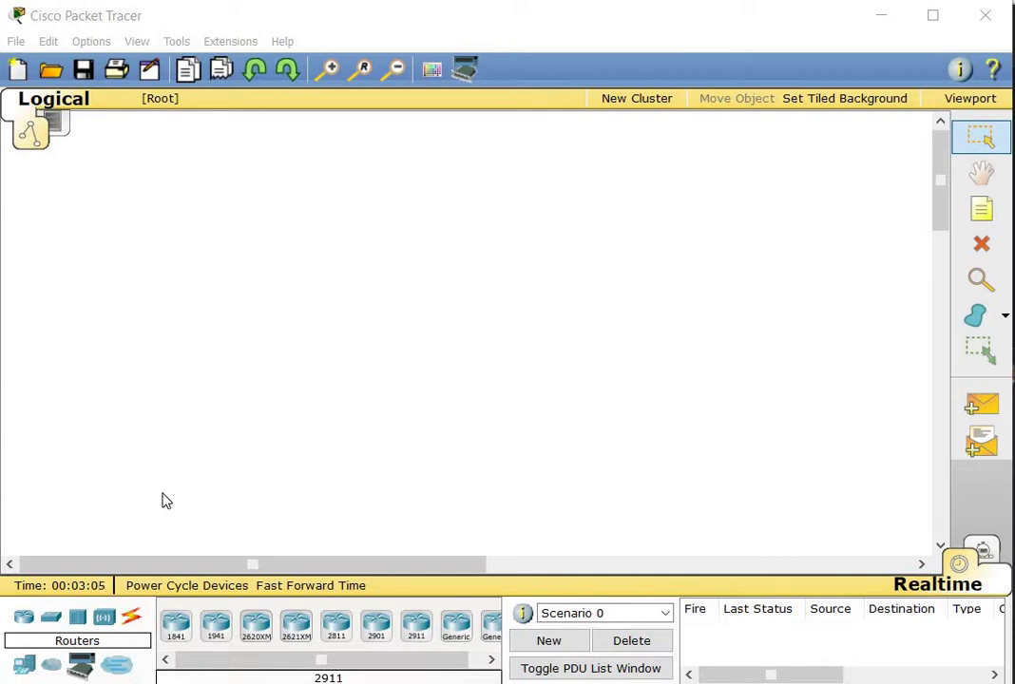
Place a Linksys-WRT300N wireless router, then a Switch-PT below and to its right
left_click(106, 620)
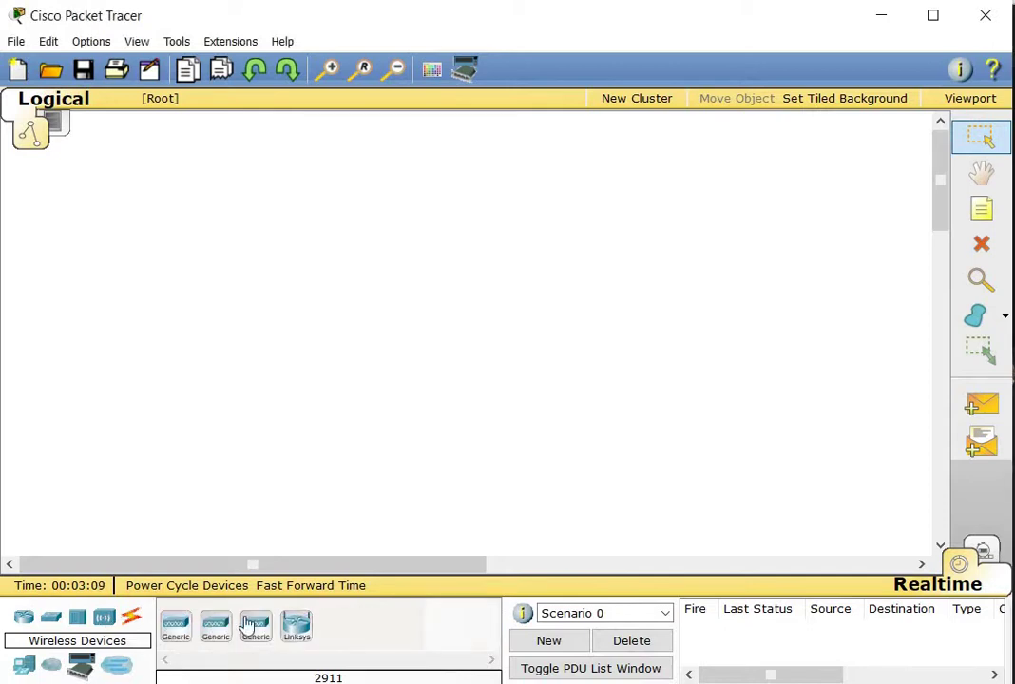
left_click(298, 628)
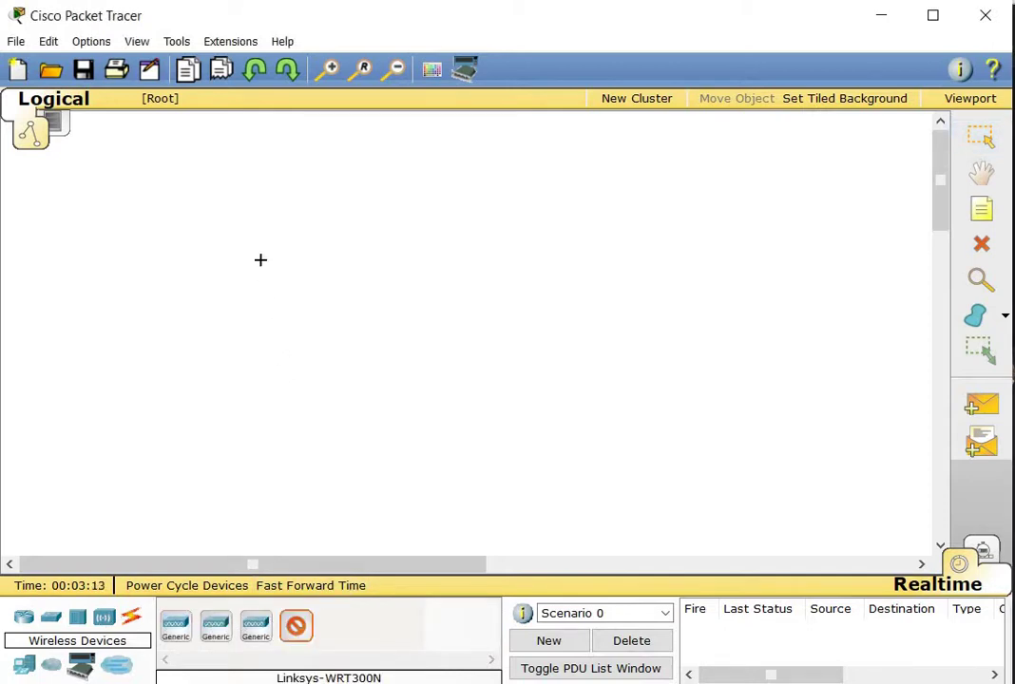
left_click(263, 264)
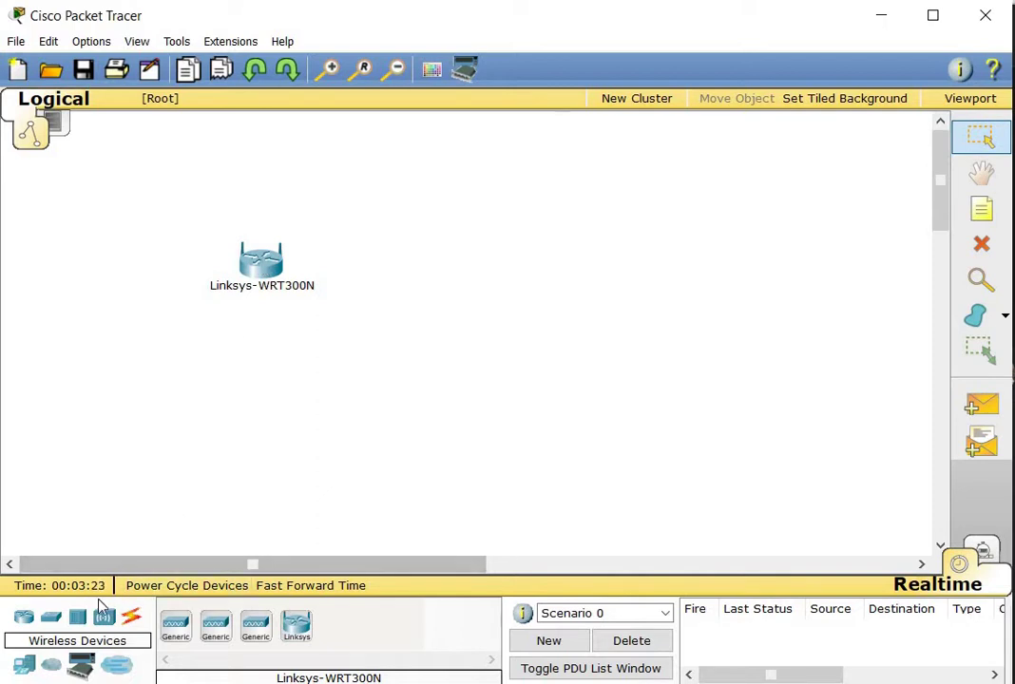
left_click(54, 620)
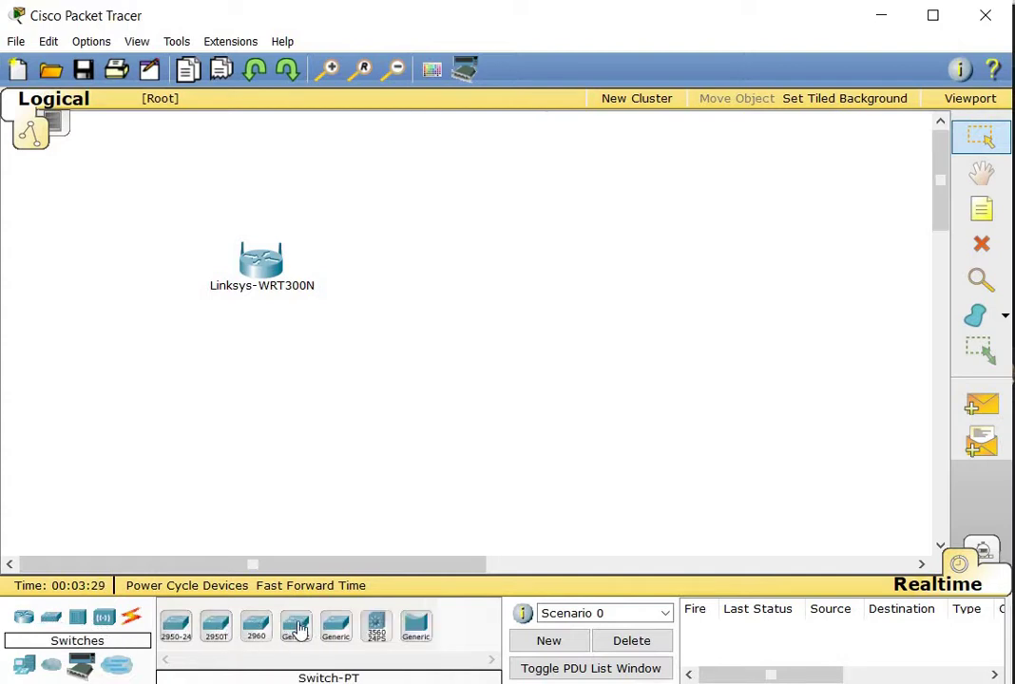
left_click(298, 628)
left_click(472, 321)
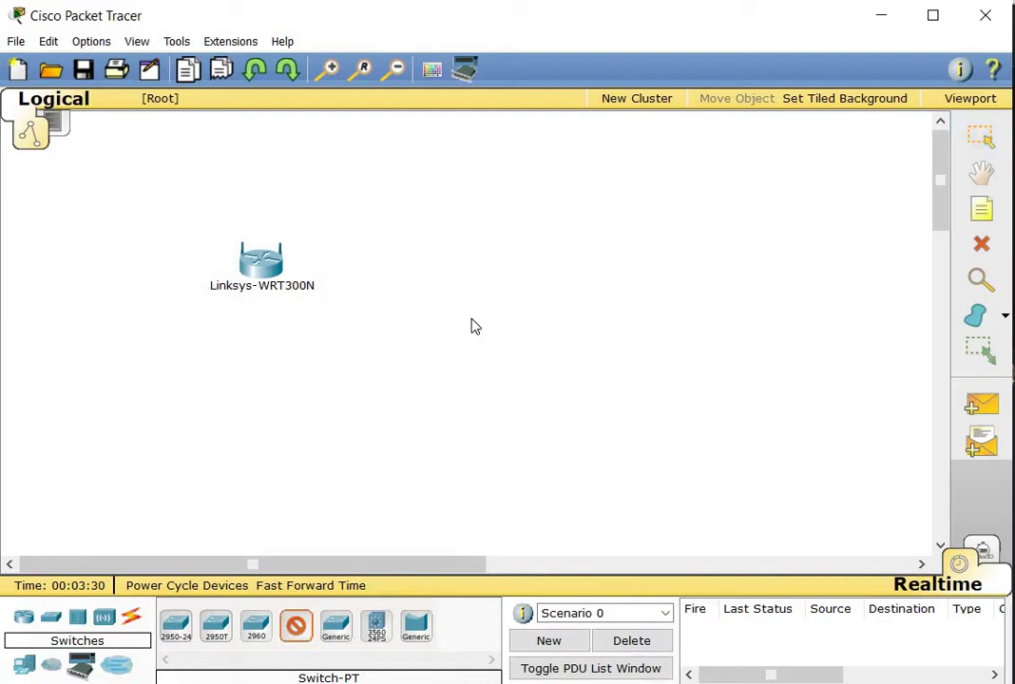
Run an automatically chosen cable from the Linksys router's port 0/0 to Switch-PT Fa0/1
left_click(133, 626)
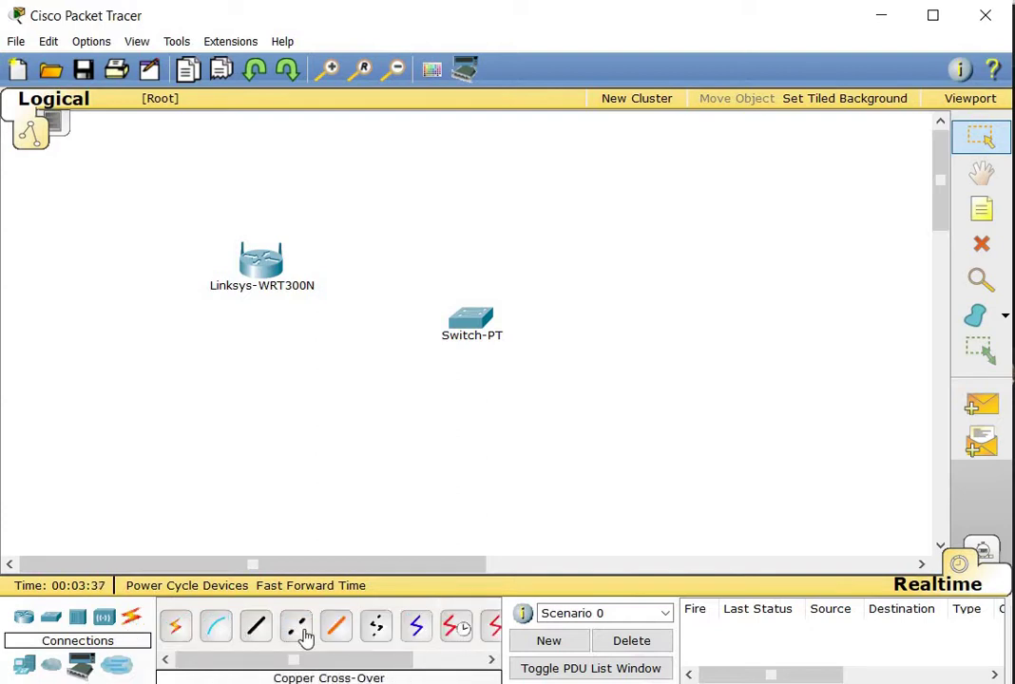
left_click(175, 631)
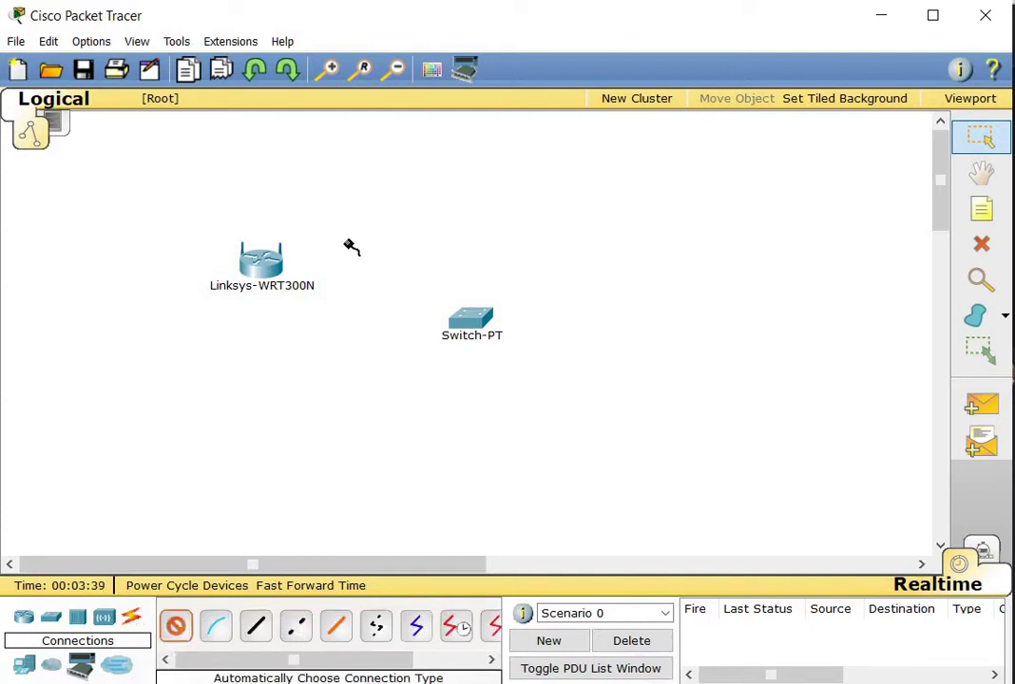
left_click(278, 258)
left_click(460, 321)
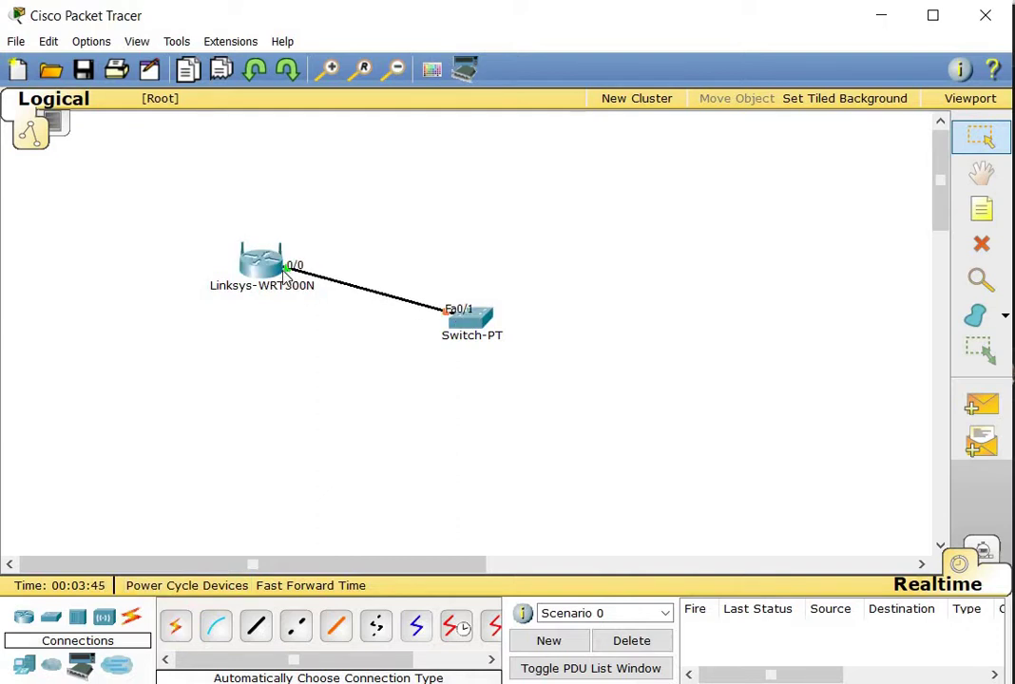
mouse_move(262, 274)
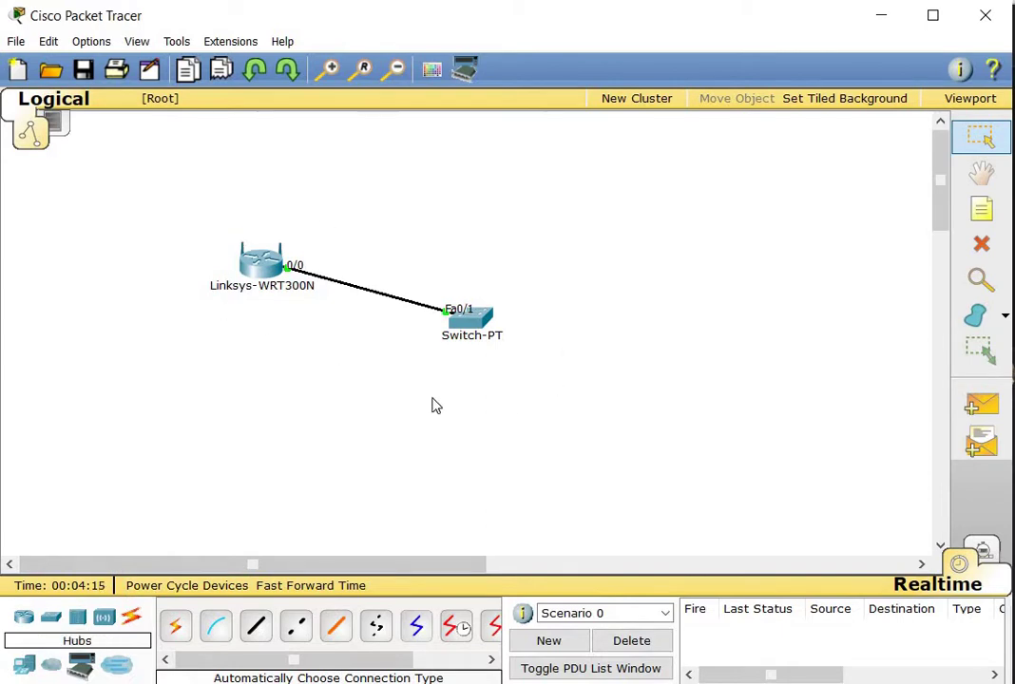
left_click(102, 620)
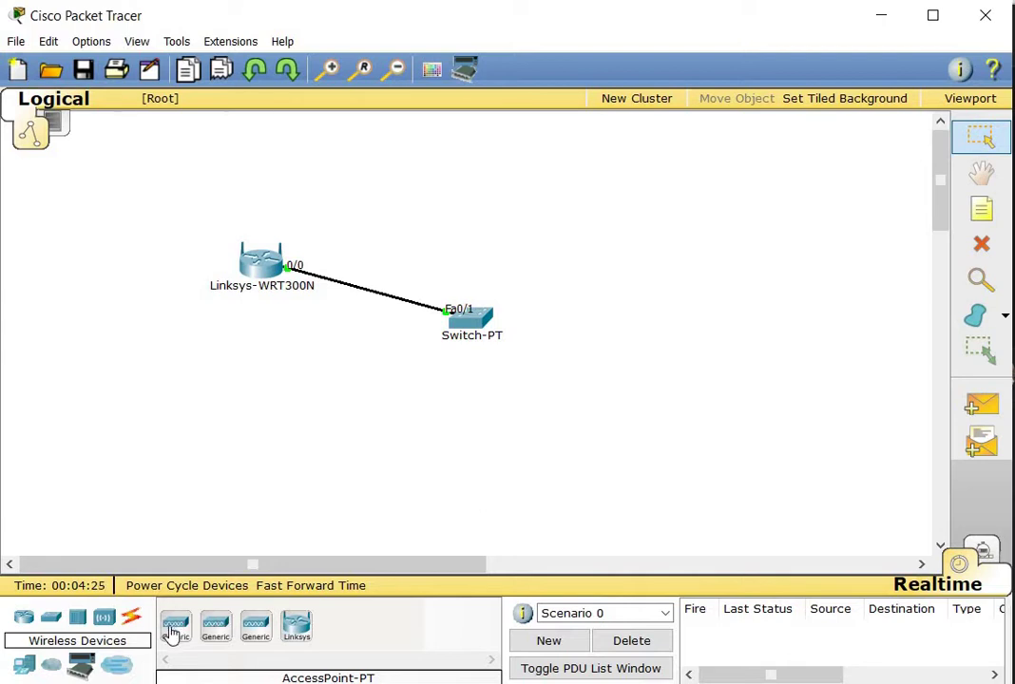
Place an AccessPoint-PT right of the switch and a Laptop-PT at lower right, then open the laptop
left_click(173, 627)
left_click(682, 269)
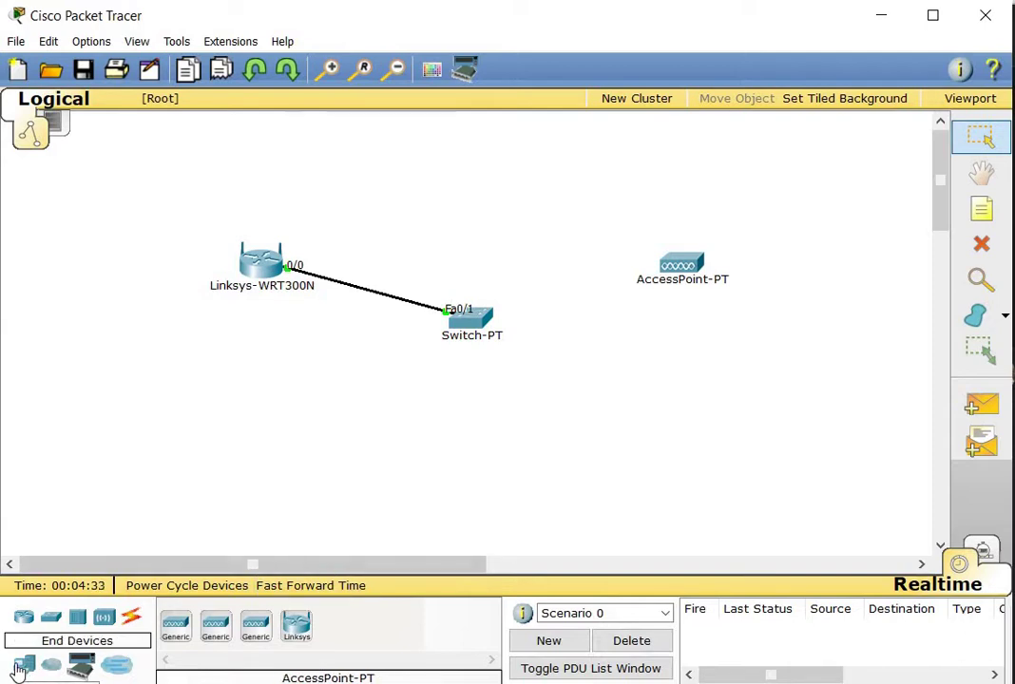
left_click(21, 667)
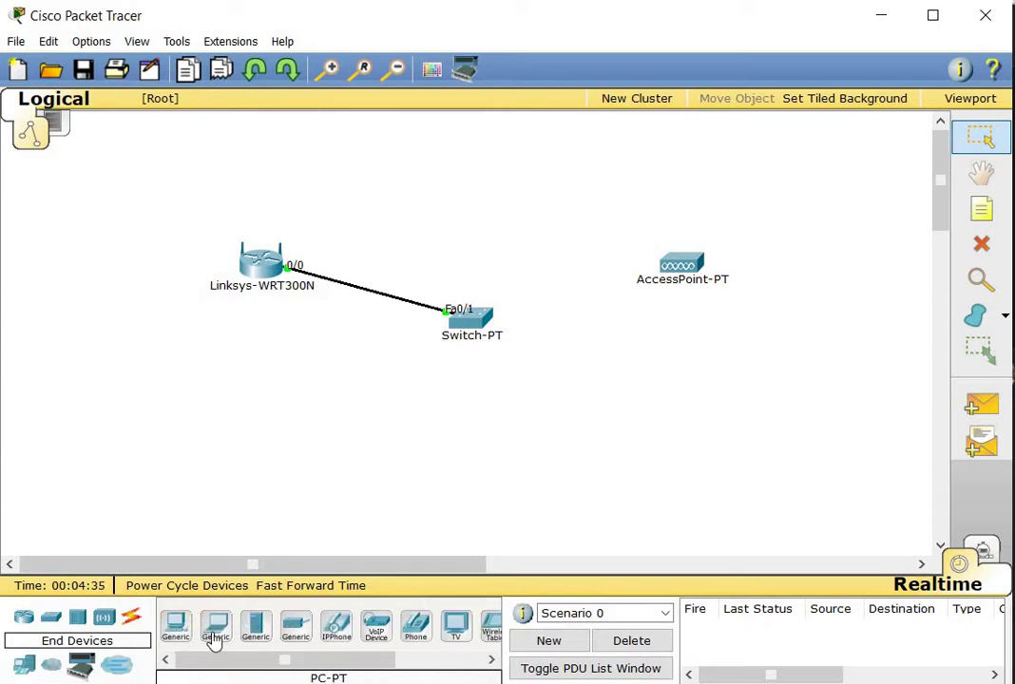
left_click(211, 642)
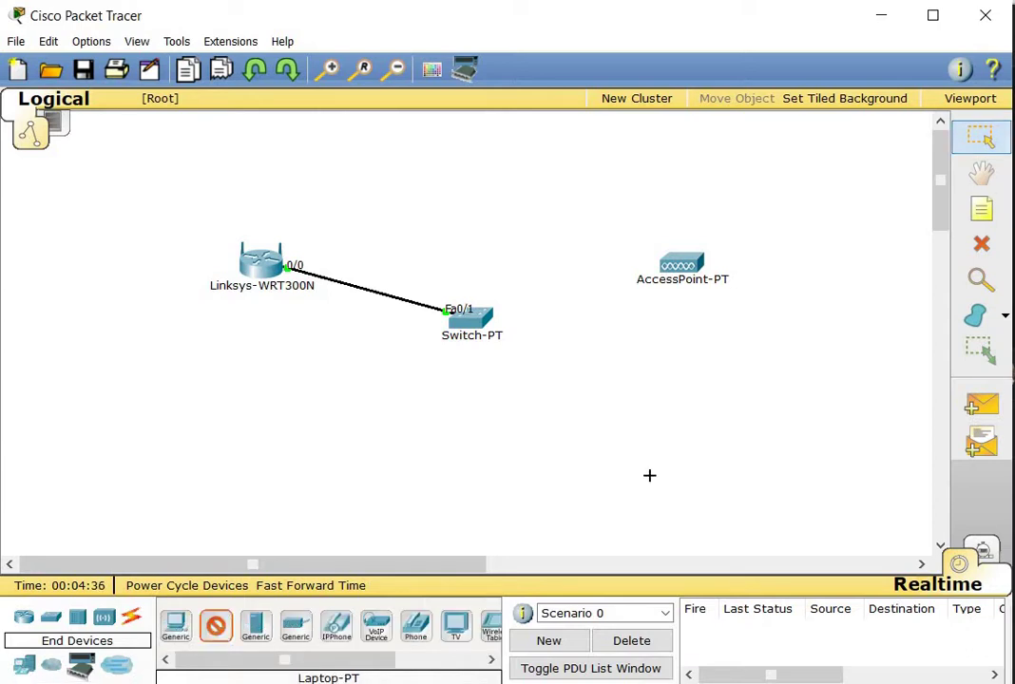
left_click(838, 469)
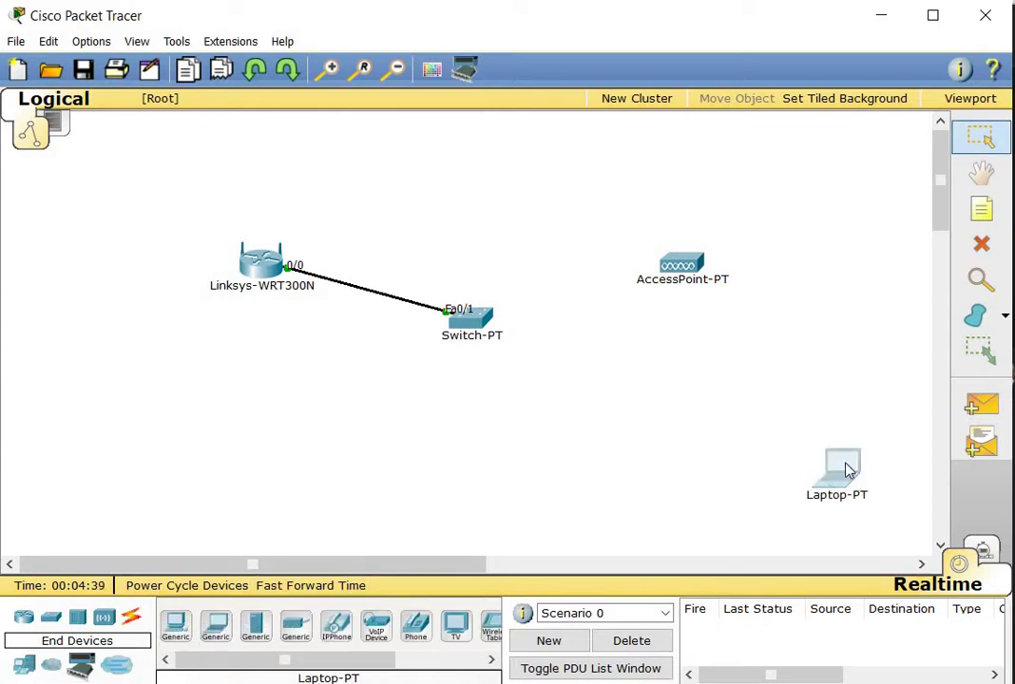
left_click(846, 469)
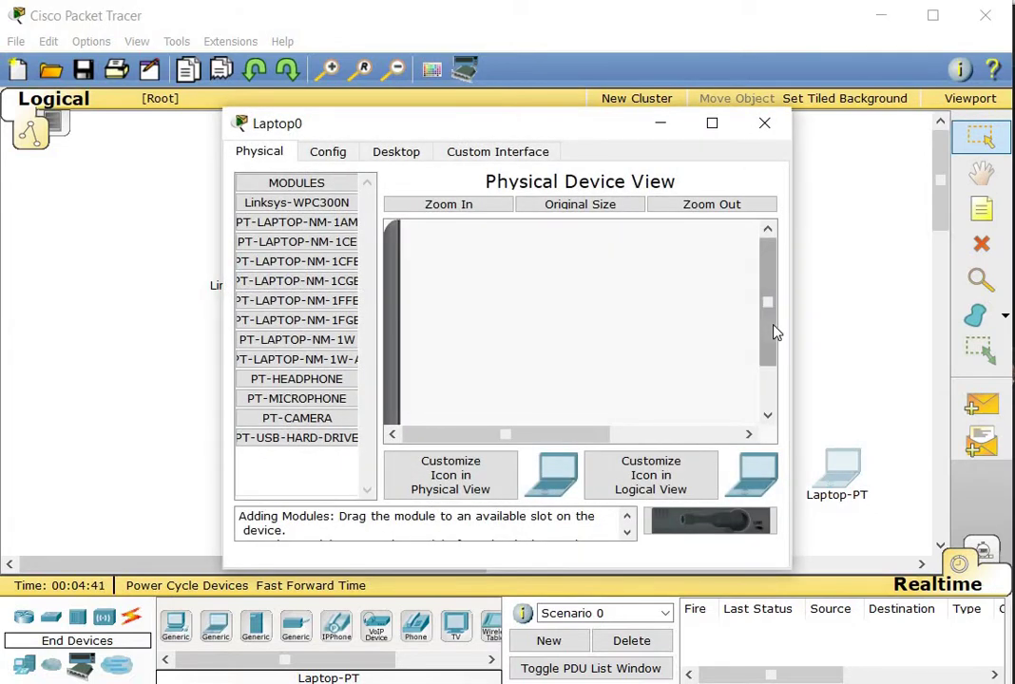
Replace the laptop's existing network module with the Linksys-WPC300N wireless card and close its window
scroll(646, 362, "down", 3)
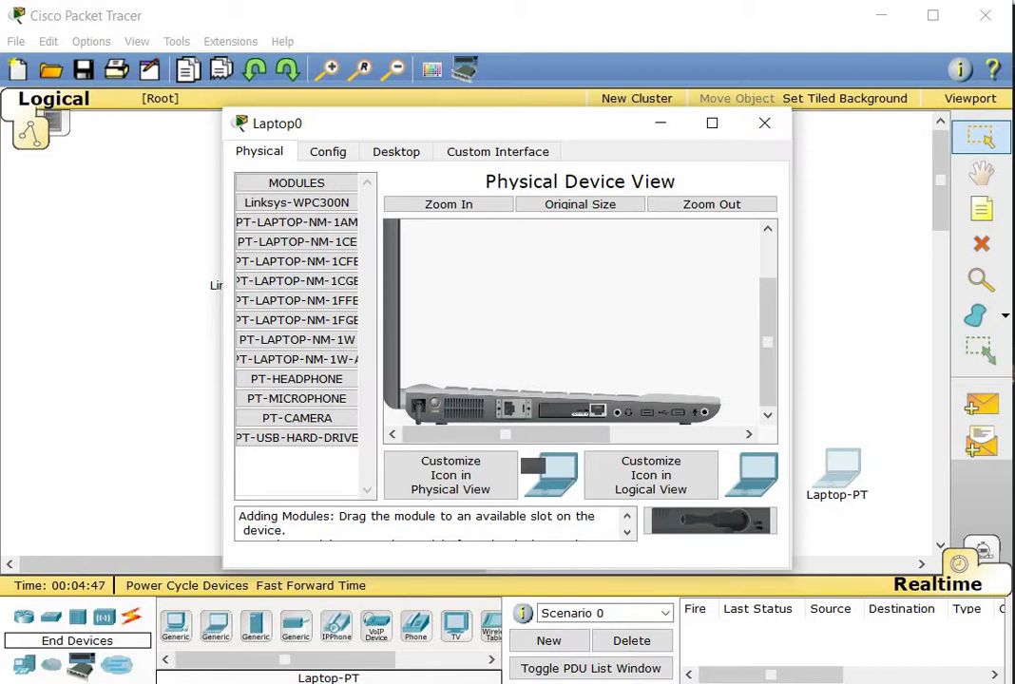
left_click_drag(337, 357, 340, 360)
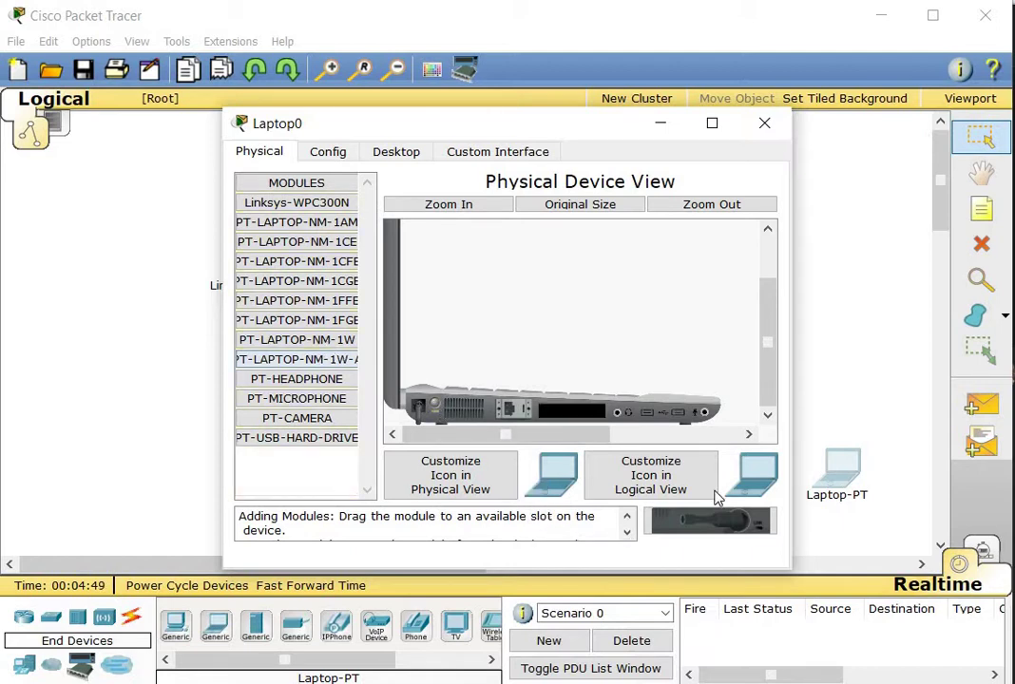
left_click_drag(732, 522, 571, 412)
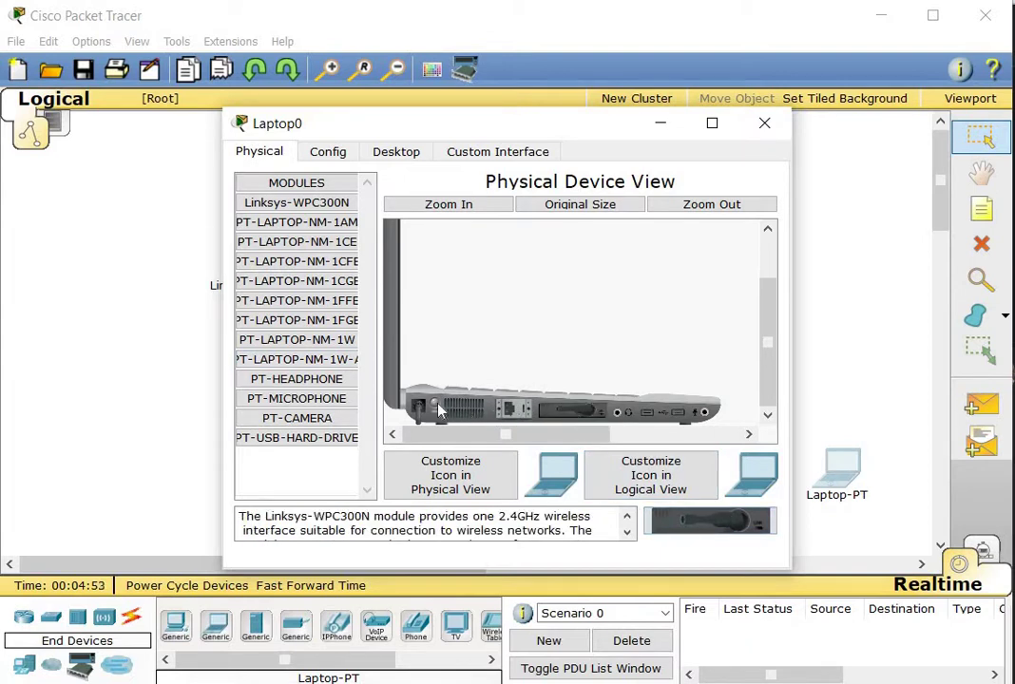
left_click(764, 123)
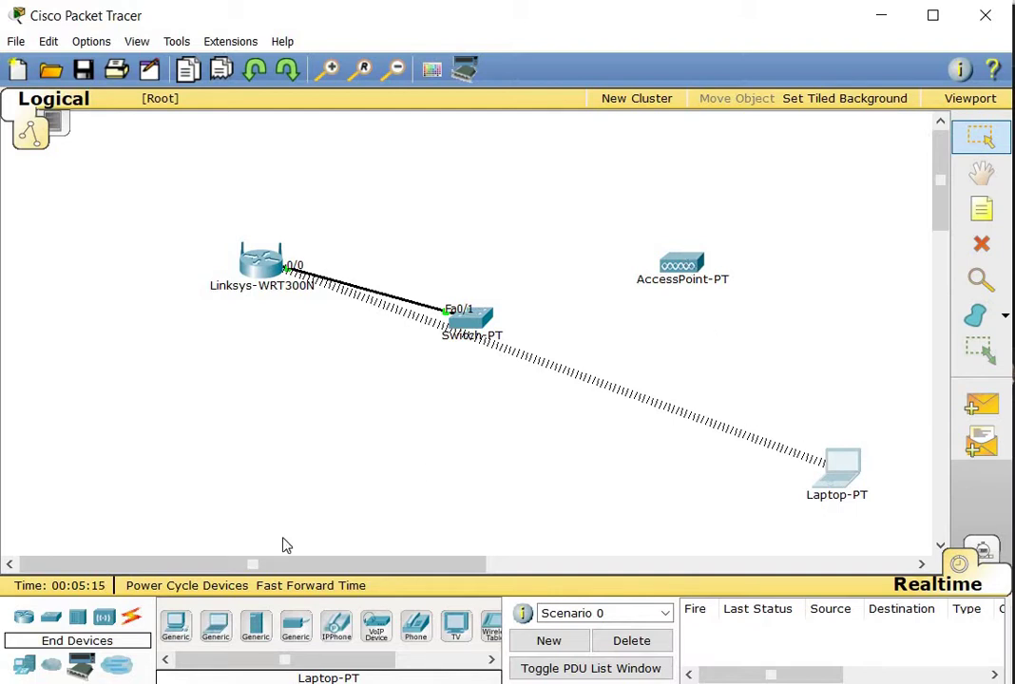
Connect Switch-PT to the AccessPoint-PT with an automatically chosen cable
left_click(131, 618)
left_click(175, 626)
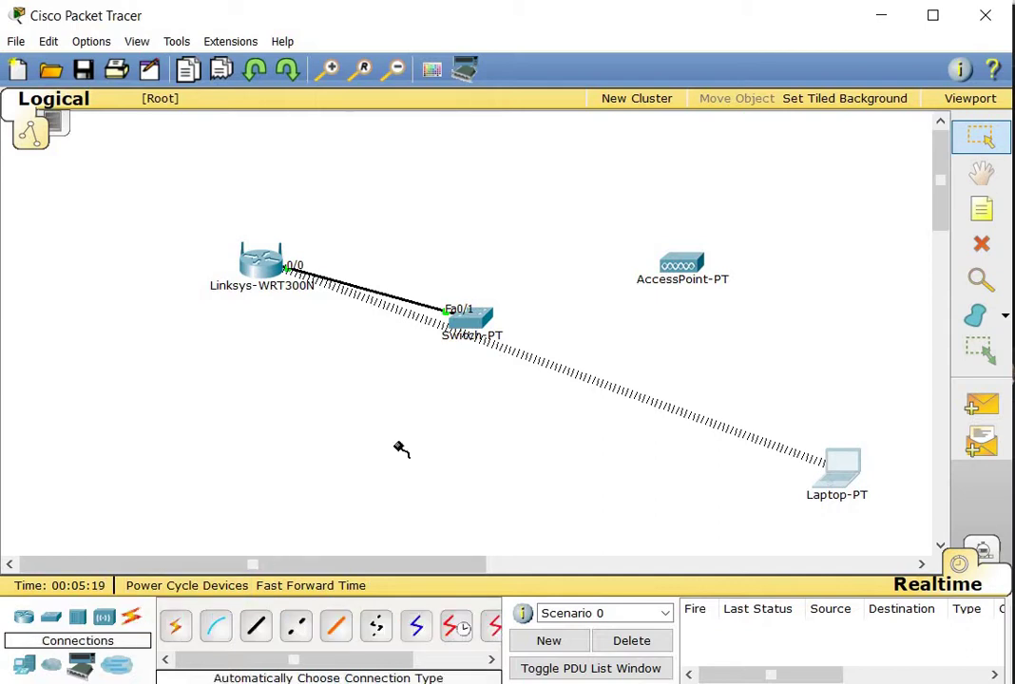
left_click(473, 314)
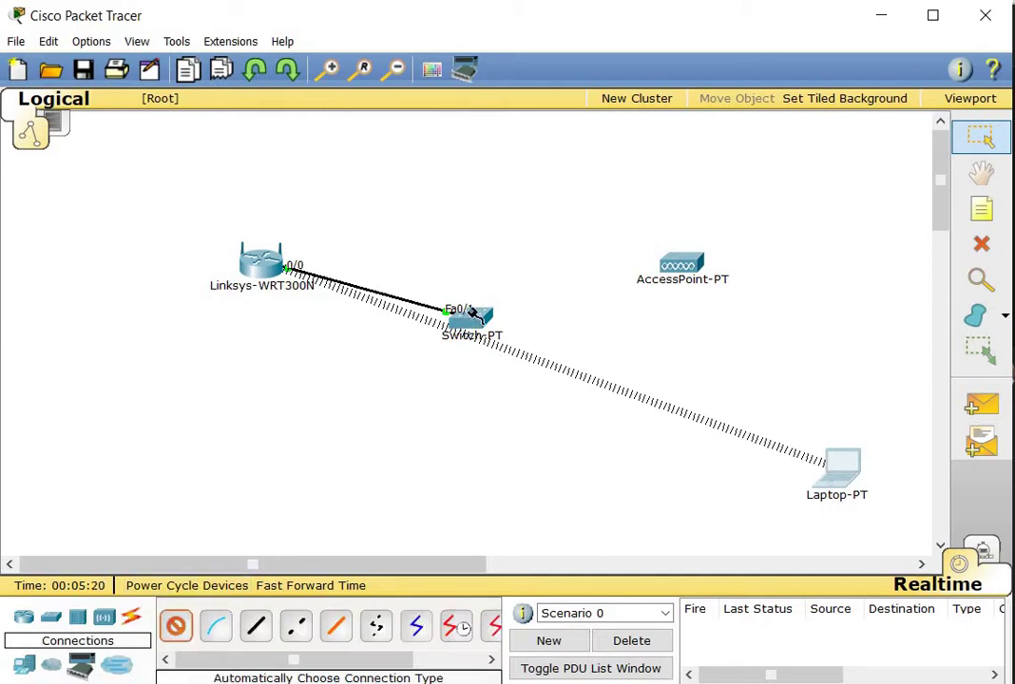
left_click(670, 262)
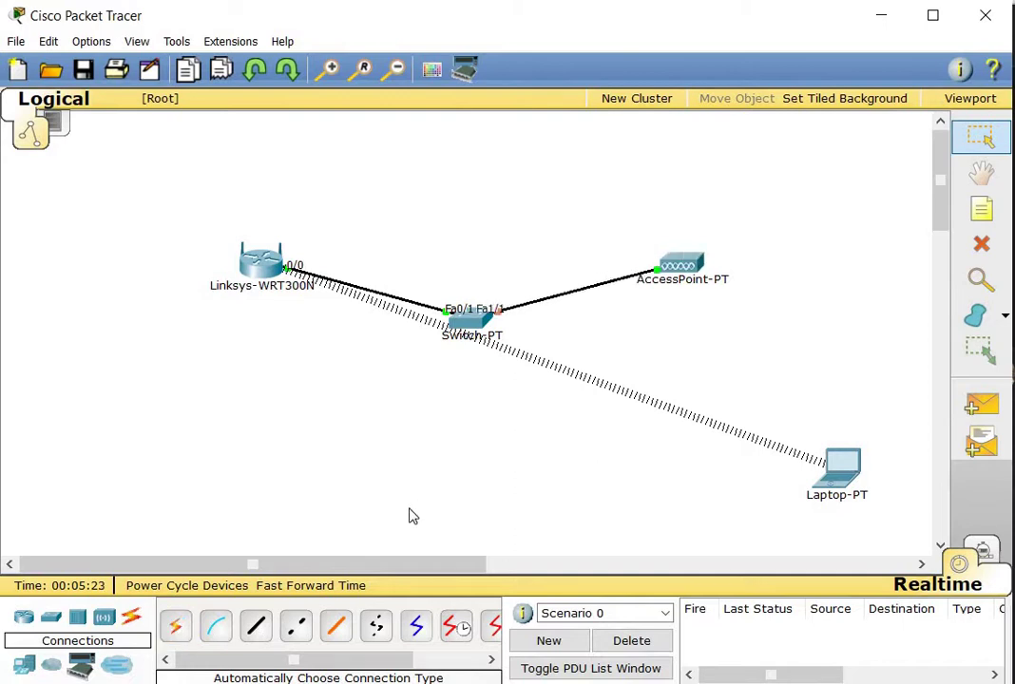
Fast-forward the simulation three times so the links come up, then open the access point
left_click(336, 589)
left_click(336, 590)
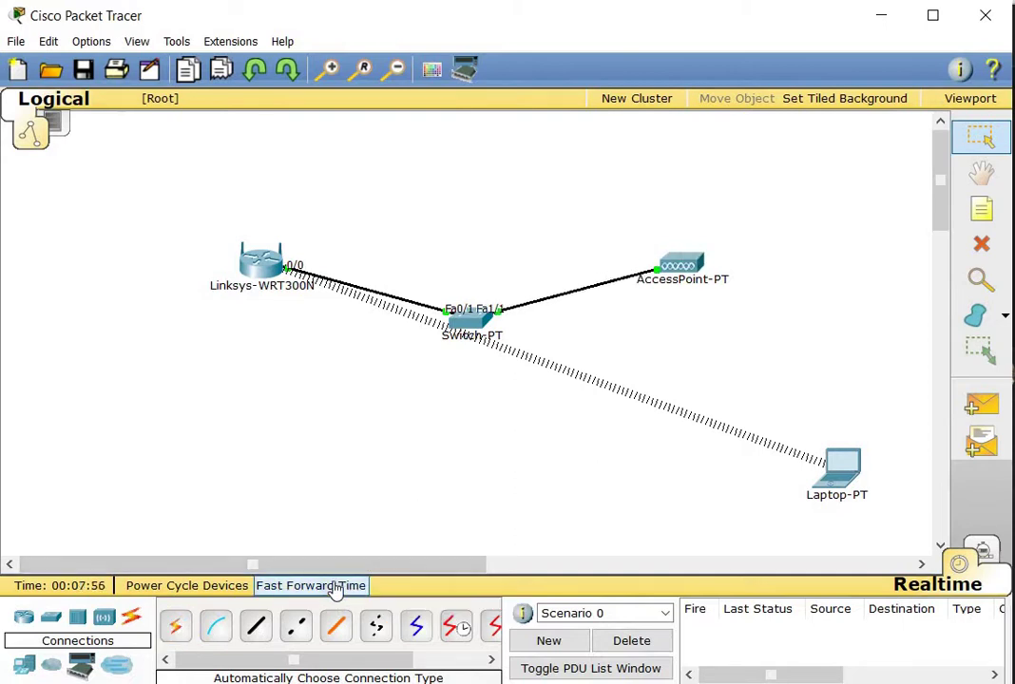
left_click(335, 590)
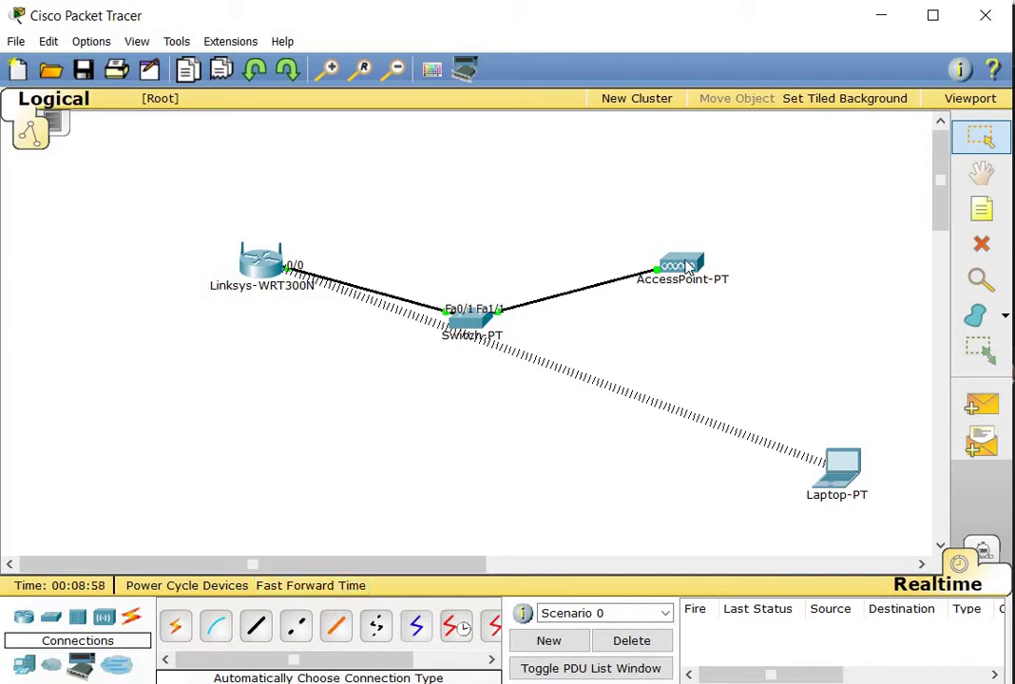
left_click(688, 266)
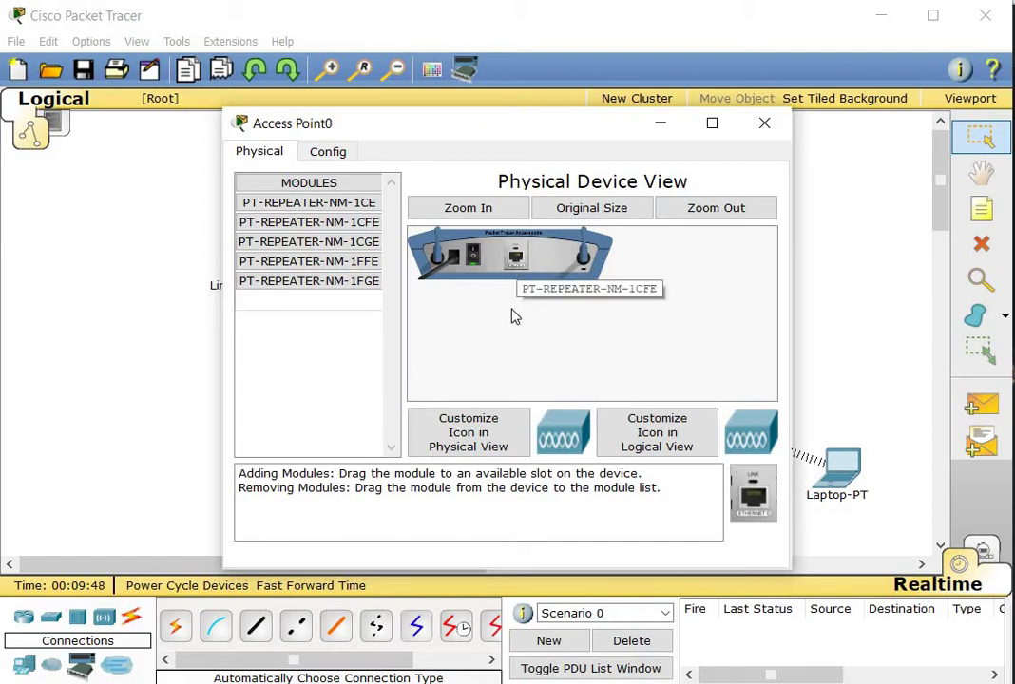
Review the access point's PT-REPEATER-NM module descriptions (1CFE, 1CE, 1CGE, 1FFE, 1FGE)
left_click(371, 222)
left_click(369, 208)
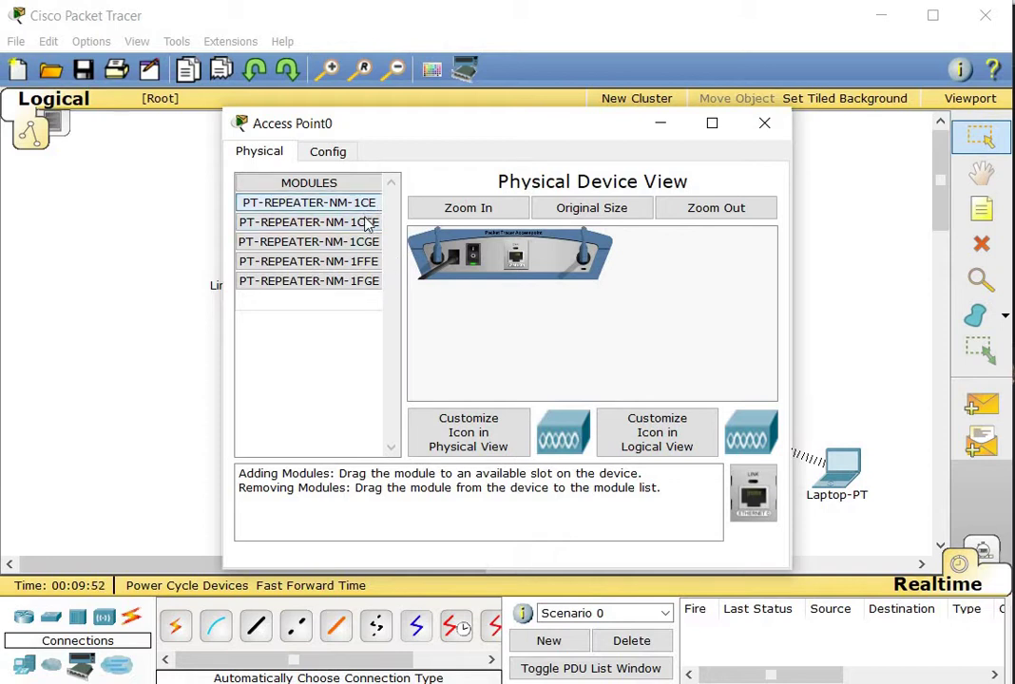
left_click(367, 223)
left_click(351, 242)
left_click(343, 266)
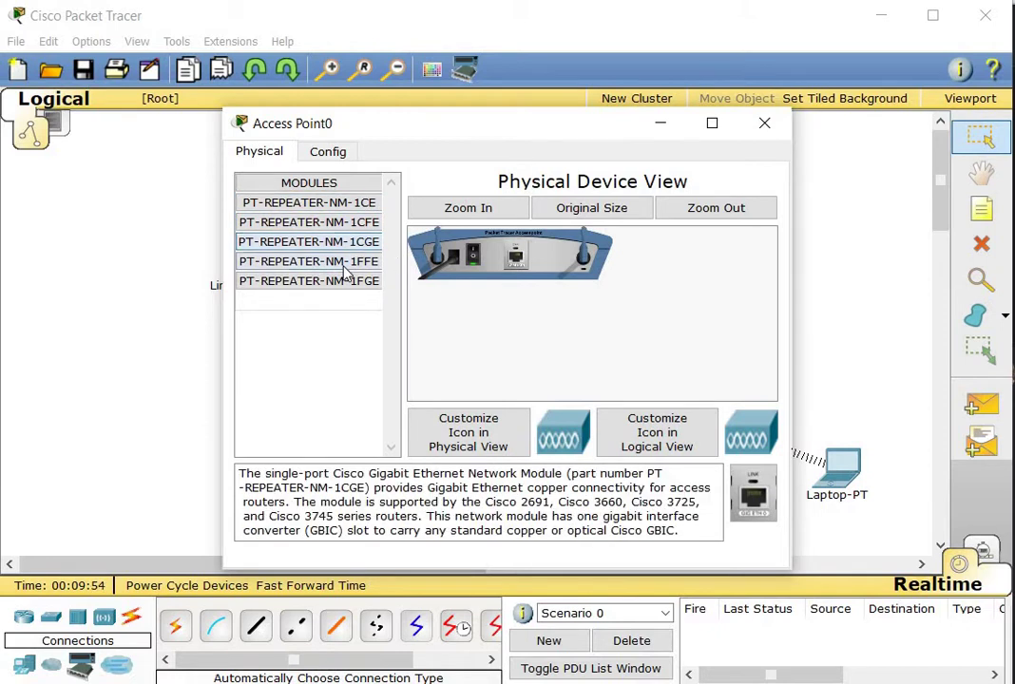
left_click(342, 279)
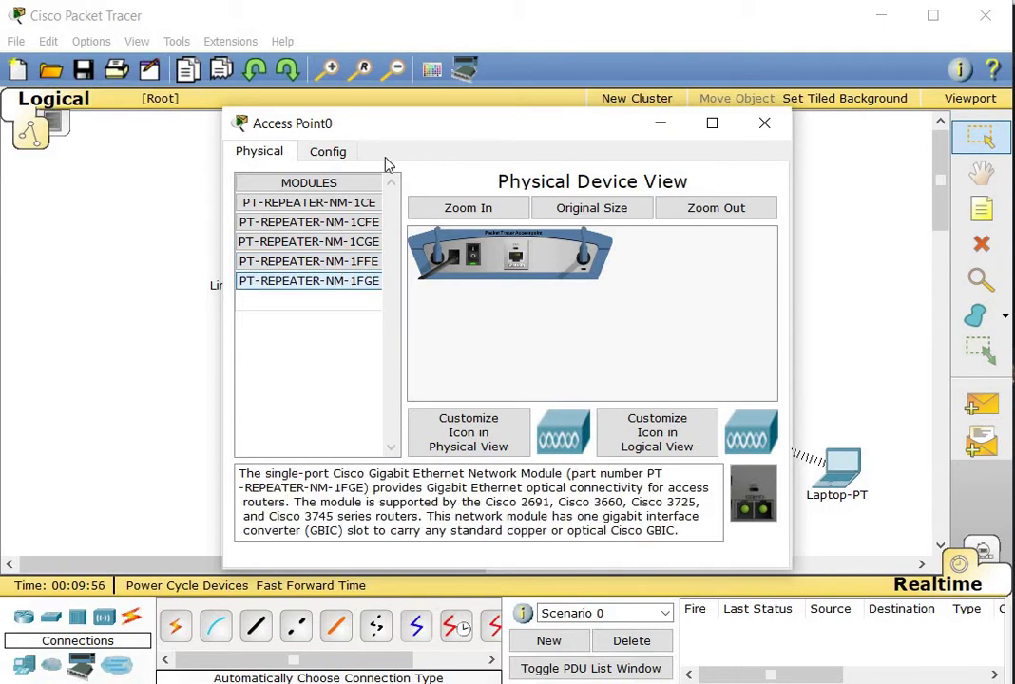
In the Config tab, check Settings and Port 0, then bring up the wireless Port 1 page
left_click(345, 157)
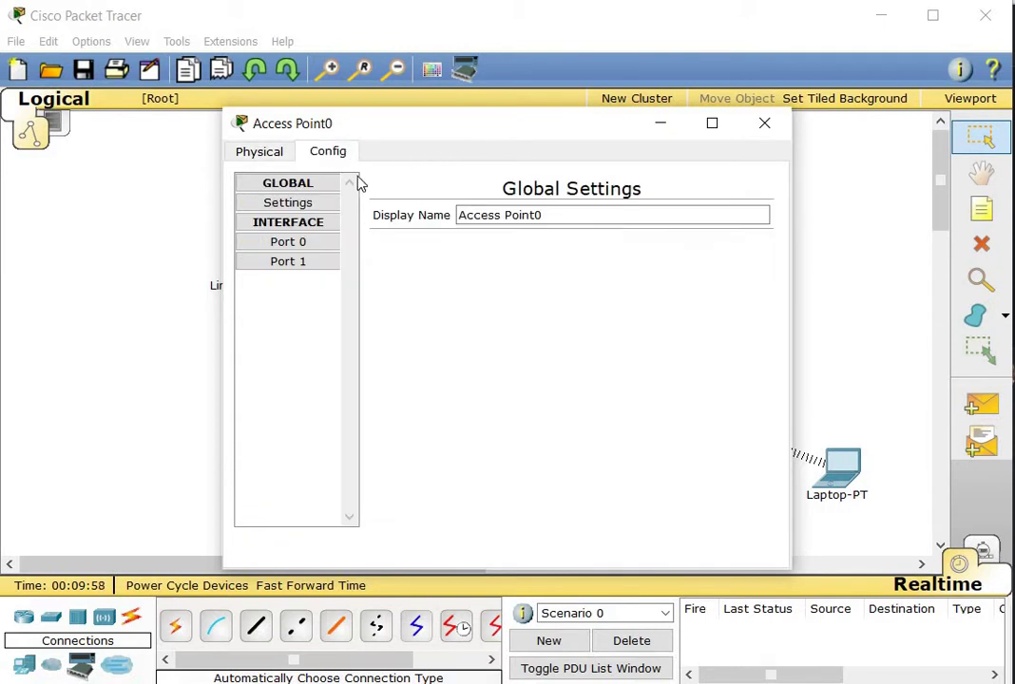
left_click(311, 202)
left_click(306, 242)
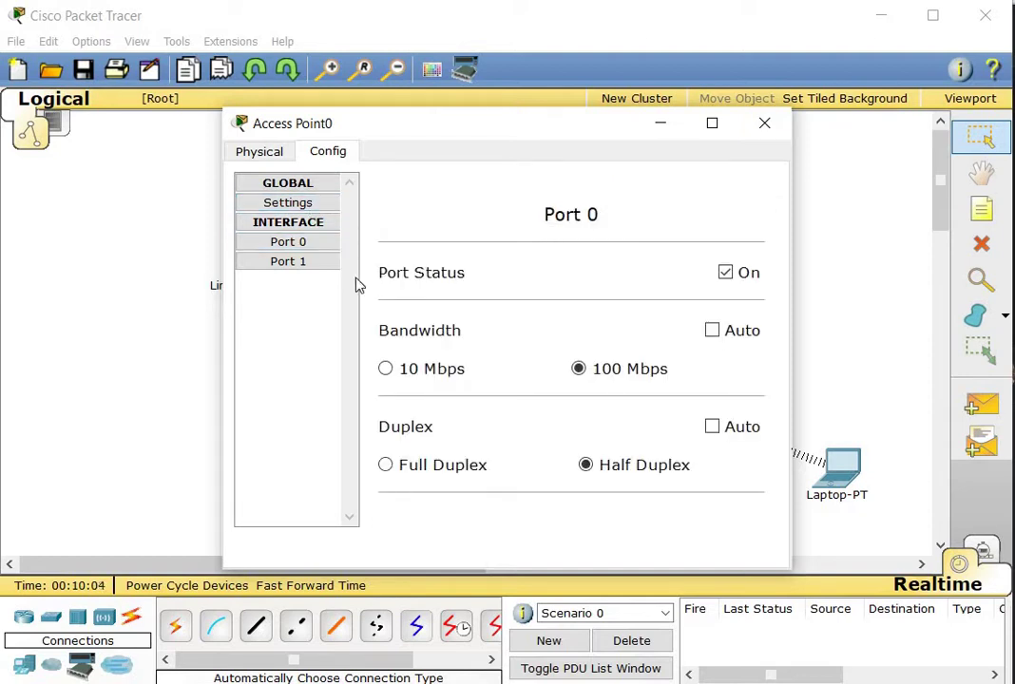
left_click(299, 264)
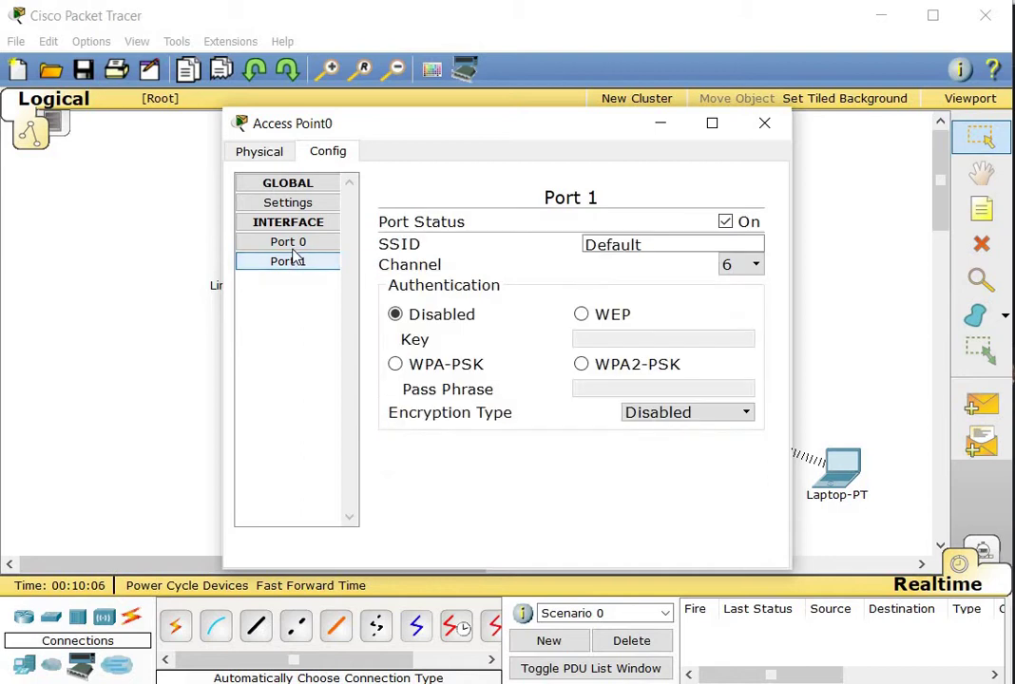
left_click(288, 241)
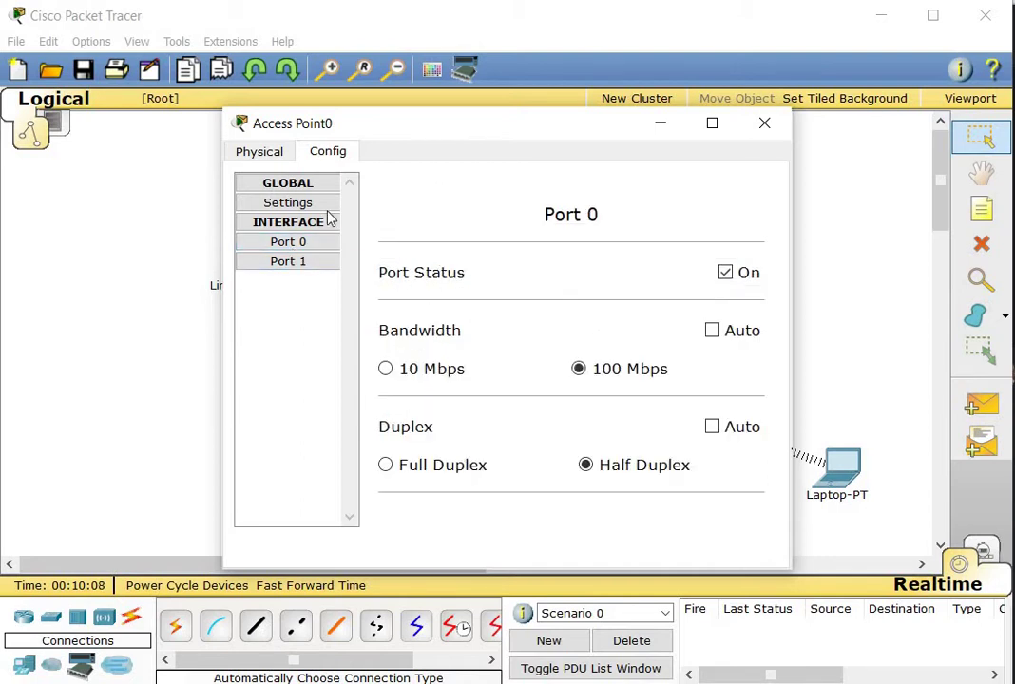
left_click(279, 269)
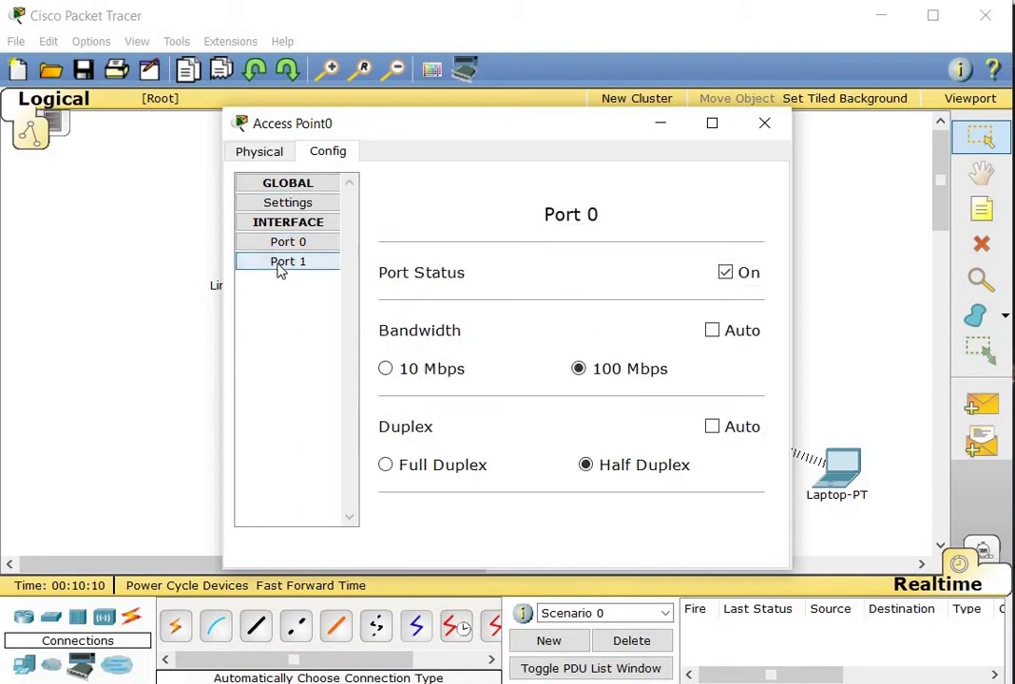
left_click(282, 267)
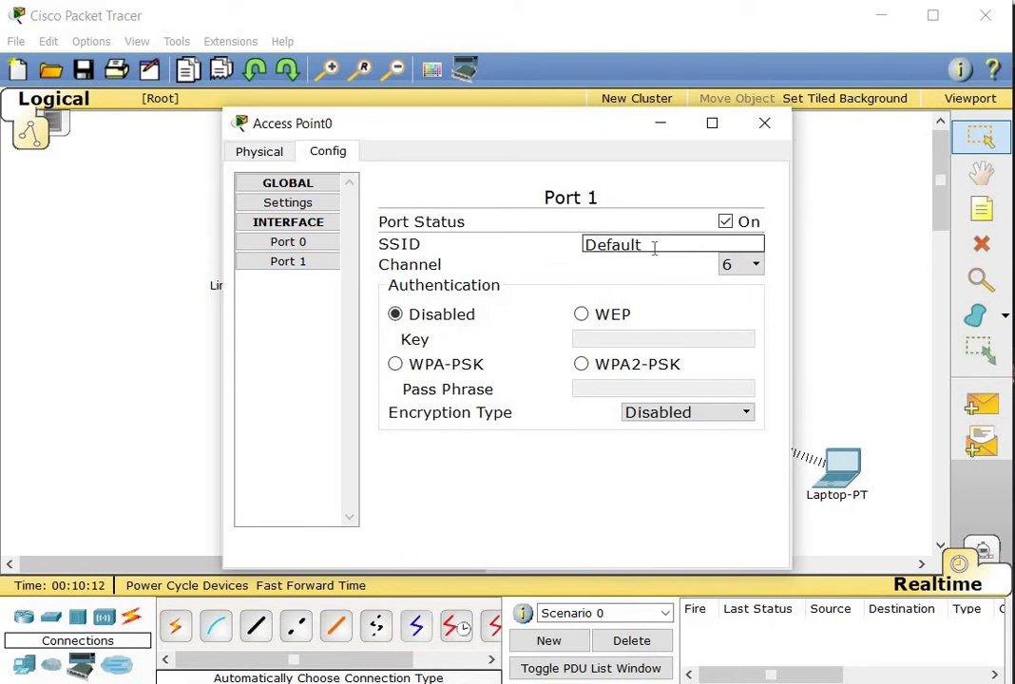
Rename the SSID from Default to PLV-WIFI and enable WPA-PSK with a pass phrase
left_click(285, 267)
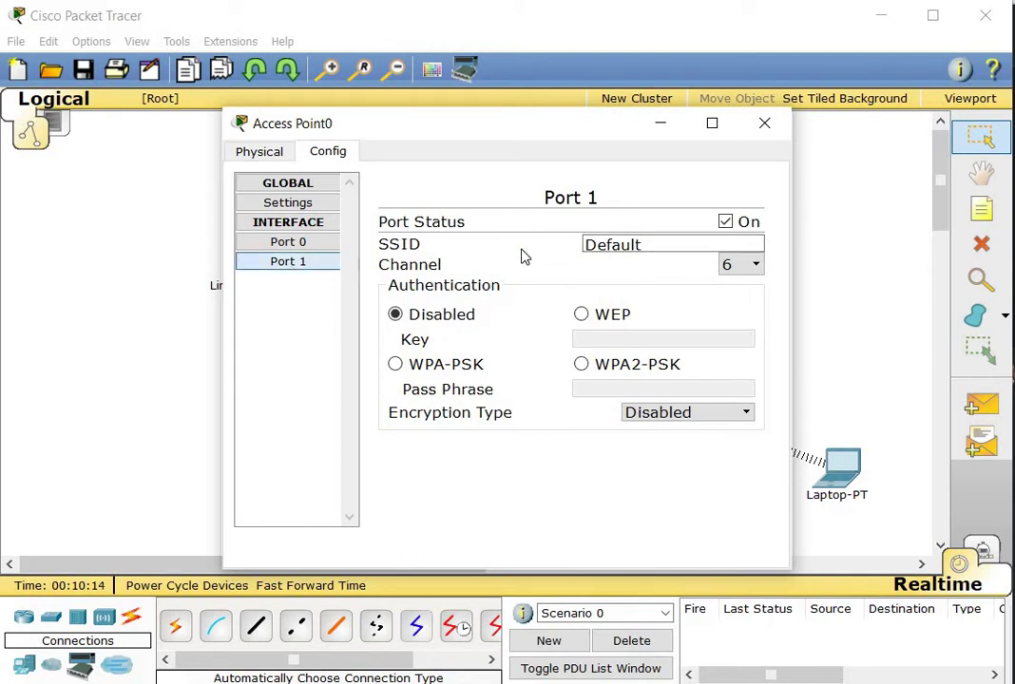
left_click_drag(665, 247, 382, 264)
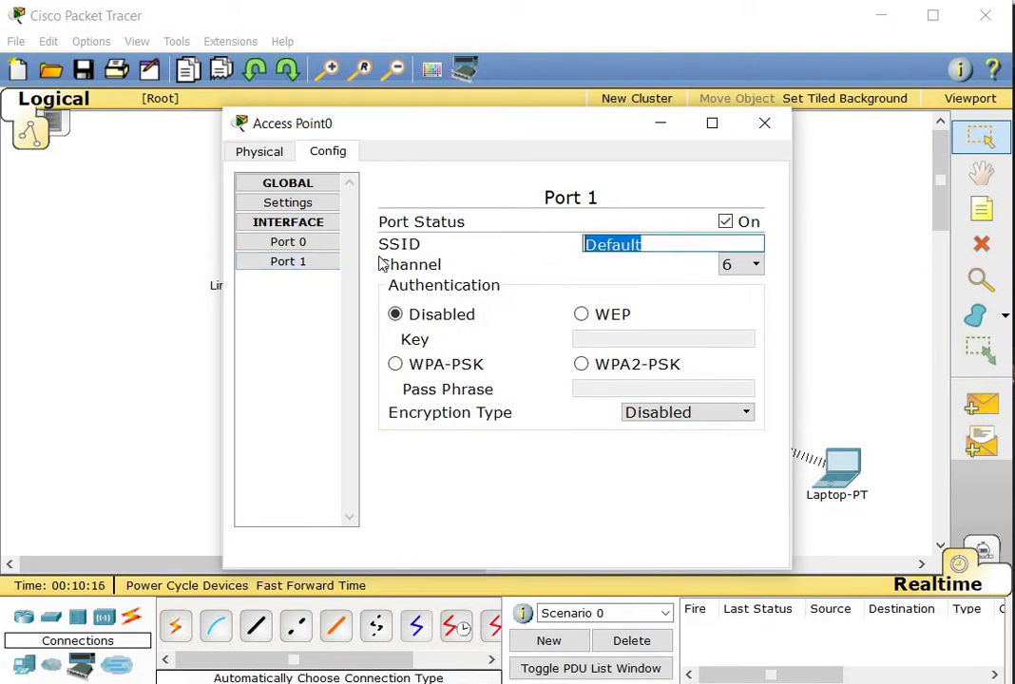
type("PLV")
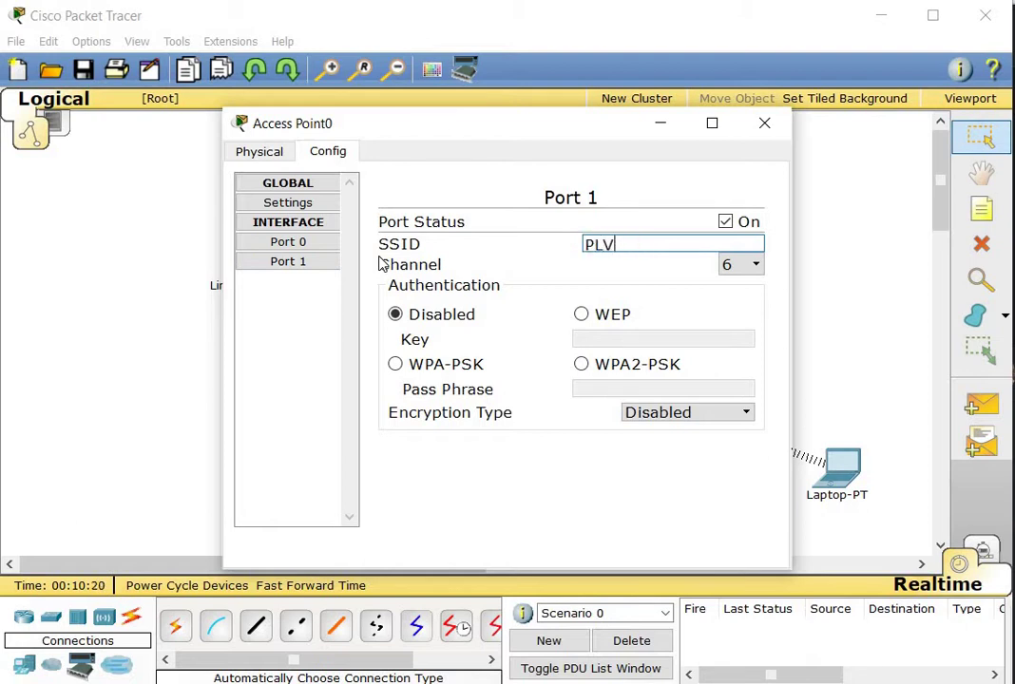
type("-WIFI")
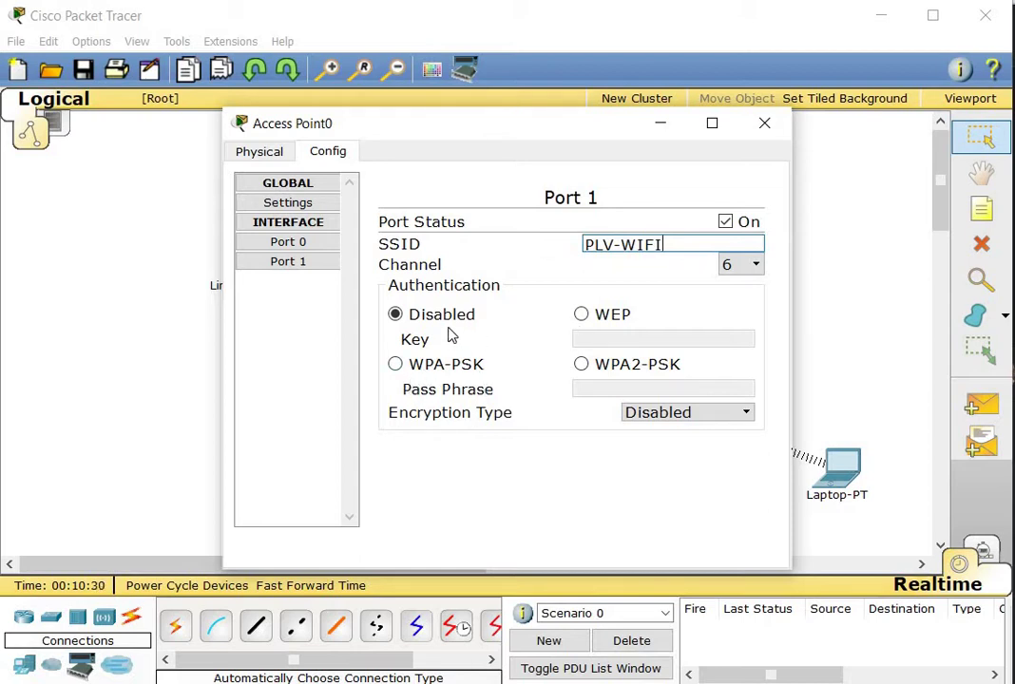
left_click(395, 366)
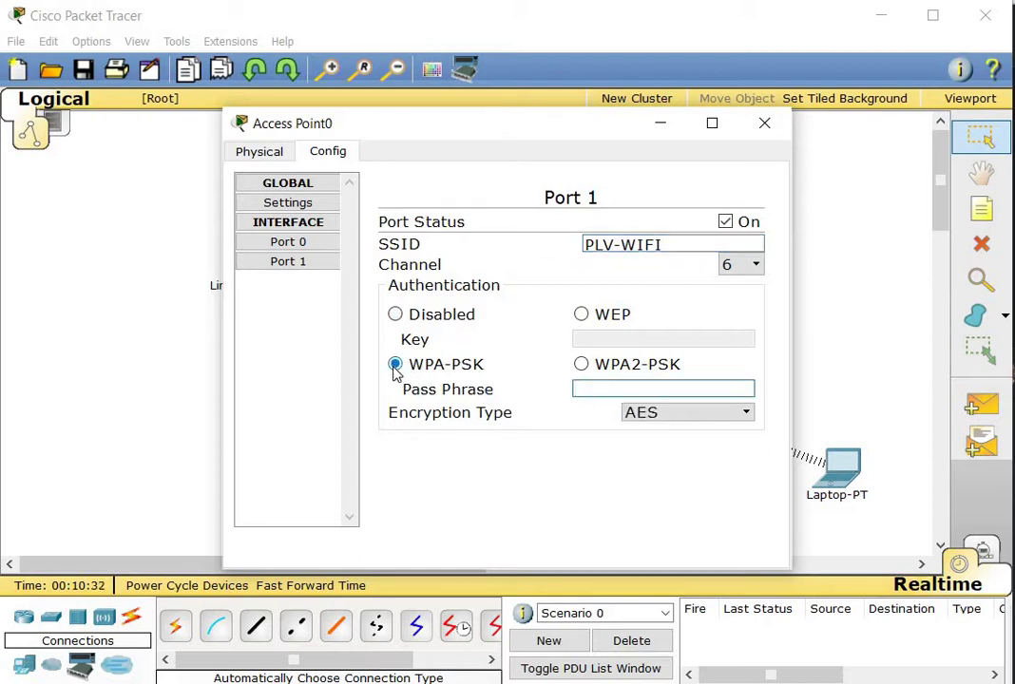
left_click(590, 384)
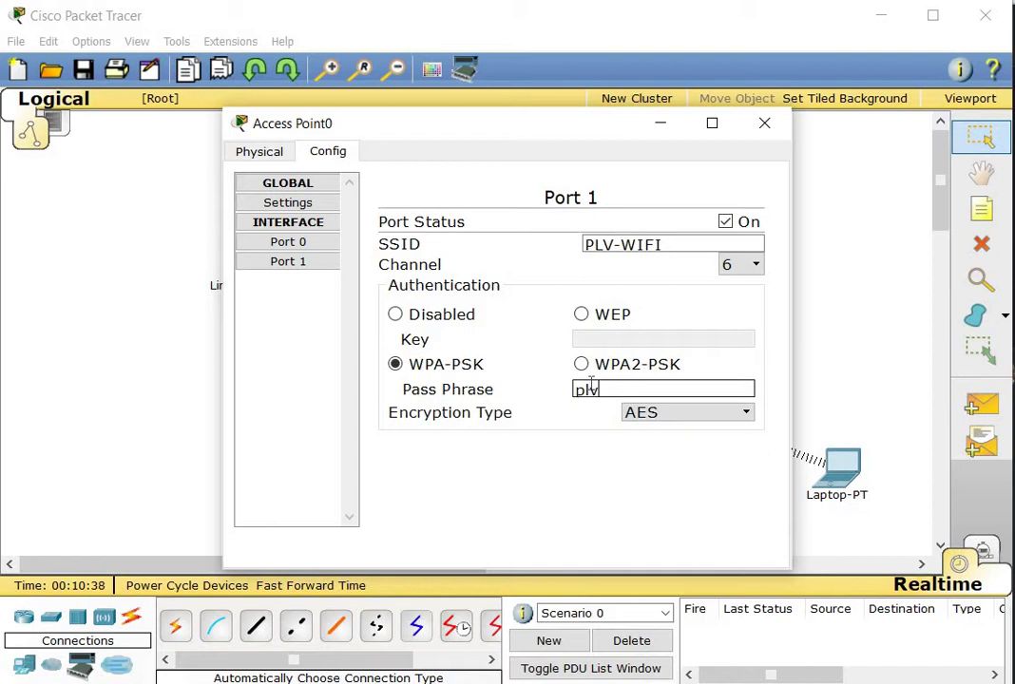
type("plv12345")
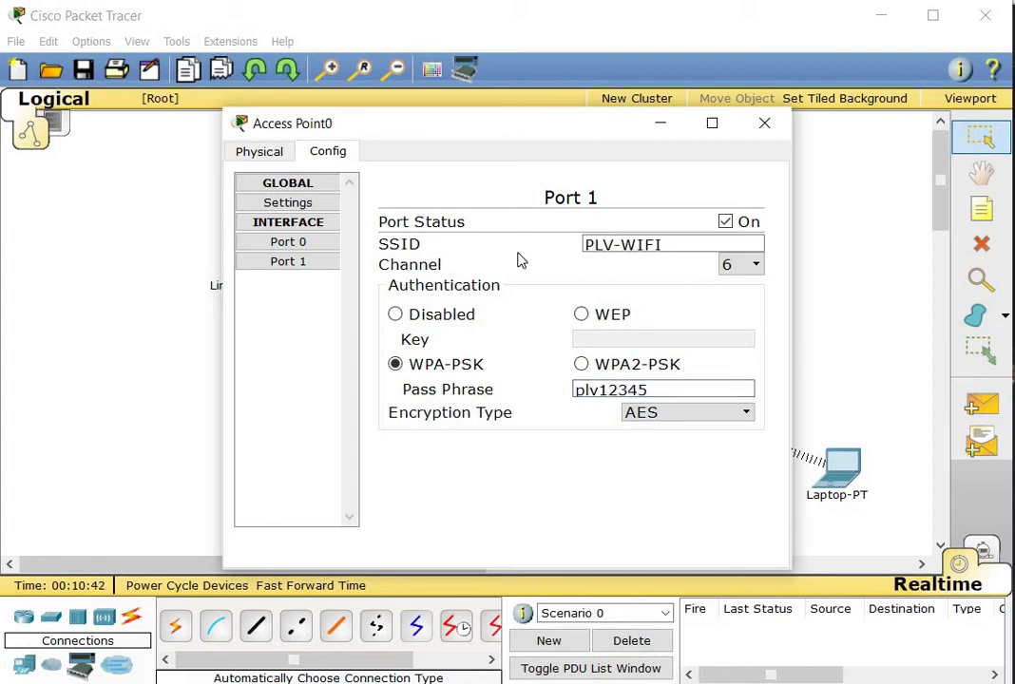
Open the laptop's PC Wireless monitor and refresh the list of available networks
left_click(765, 121)
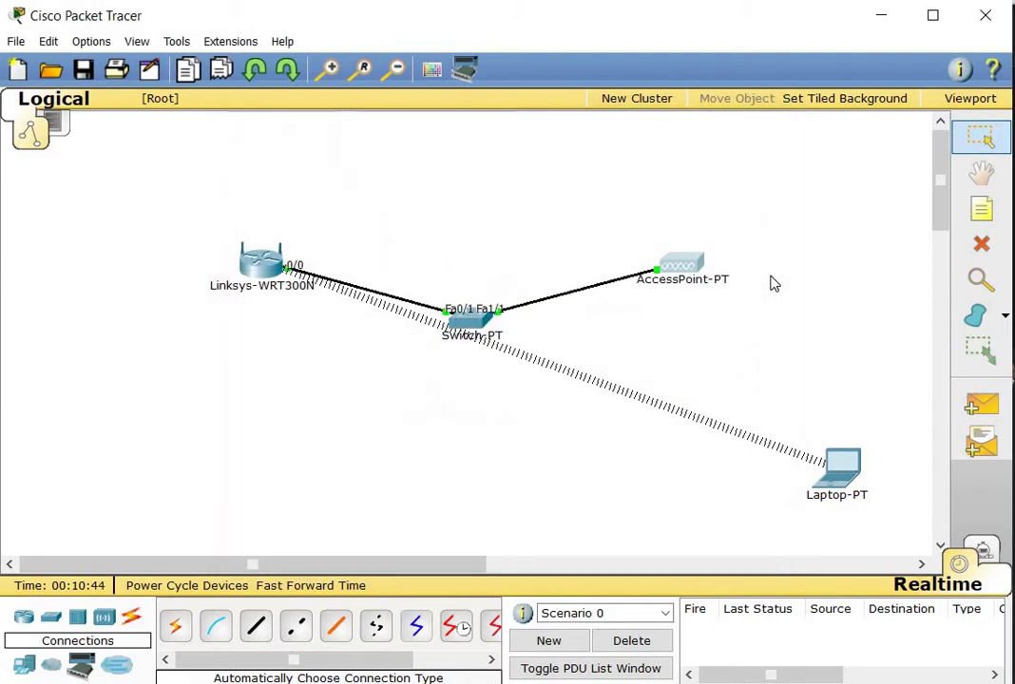
left_click(857, 478)
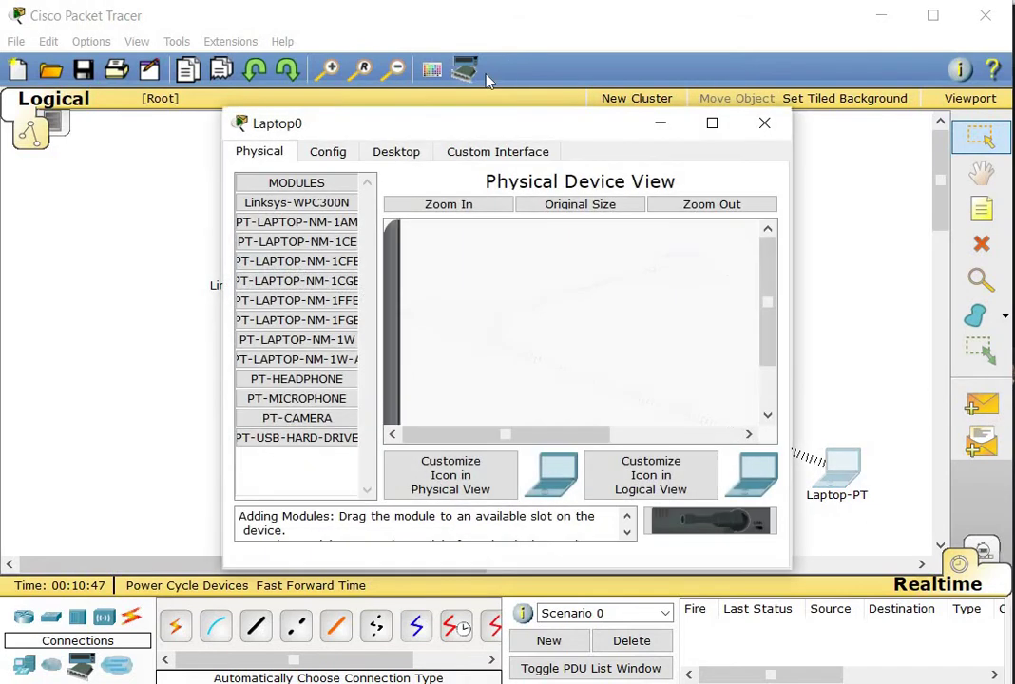
left_click(412, 155)
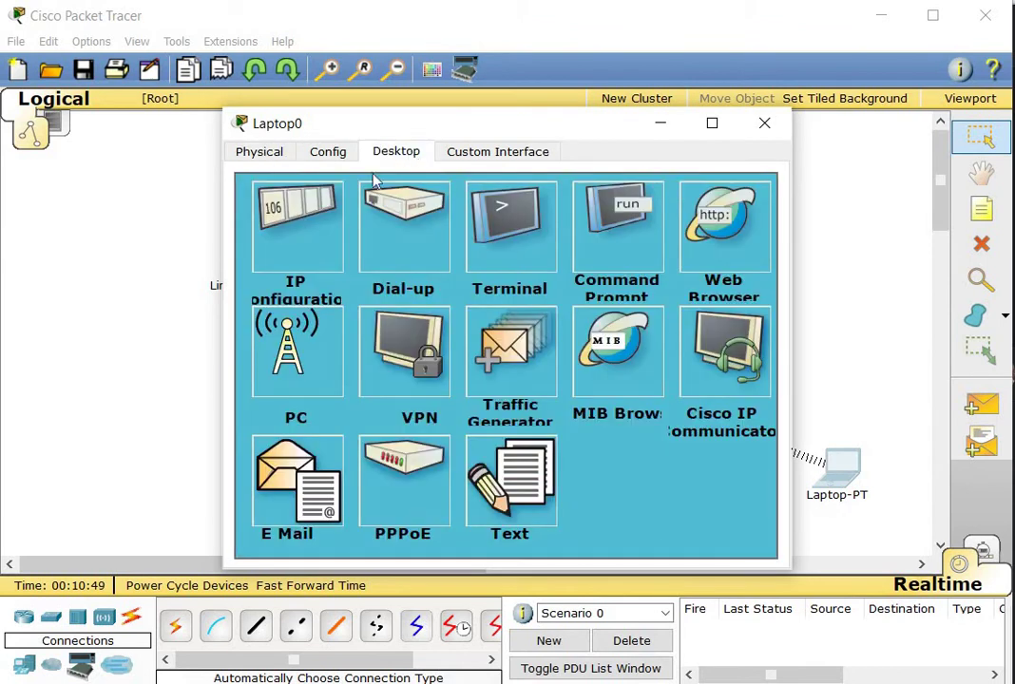
left_click(312, 350)
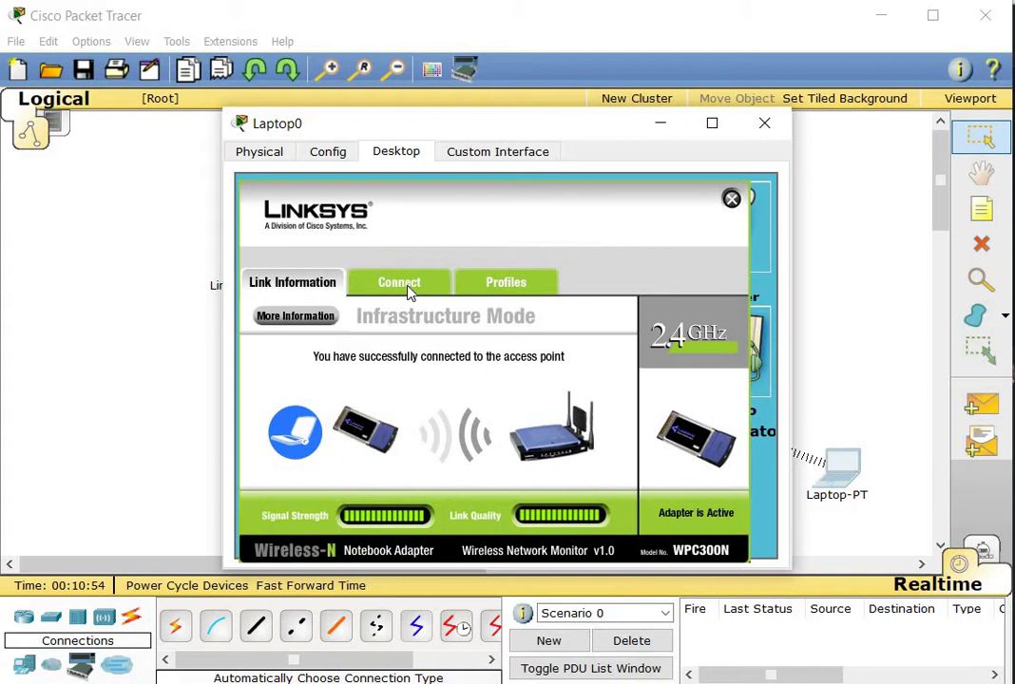
left_click(409, 291)
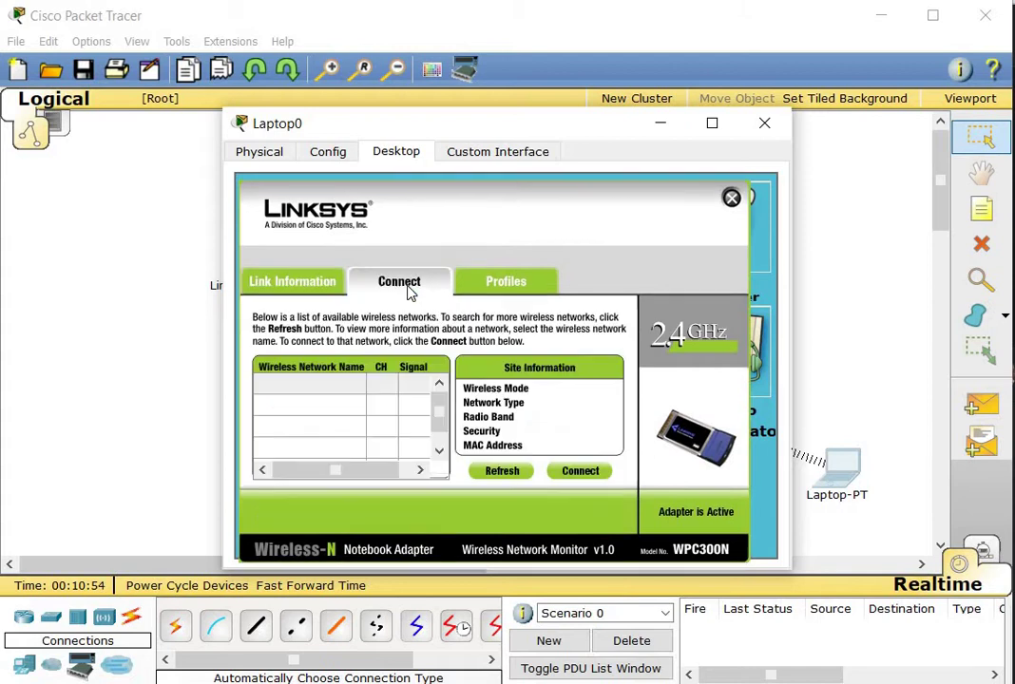
left_click(502, 471)
left_click(502, 471)
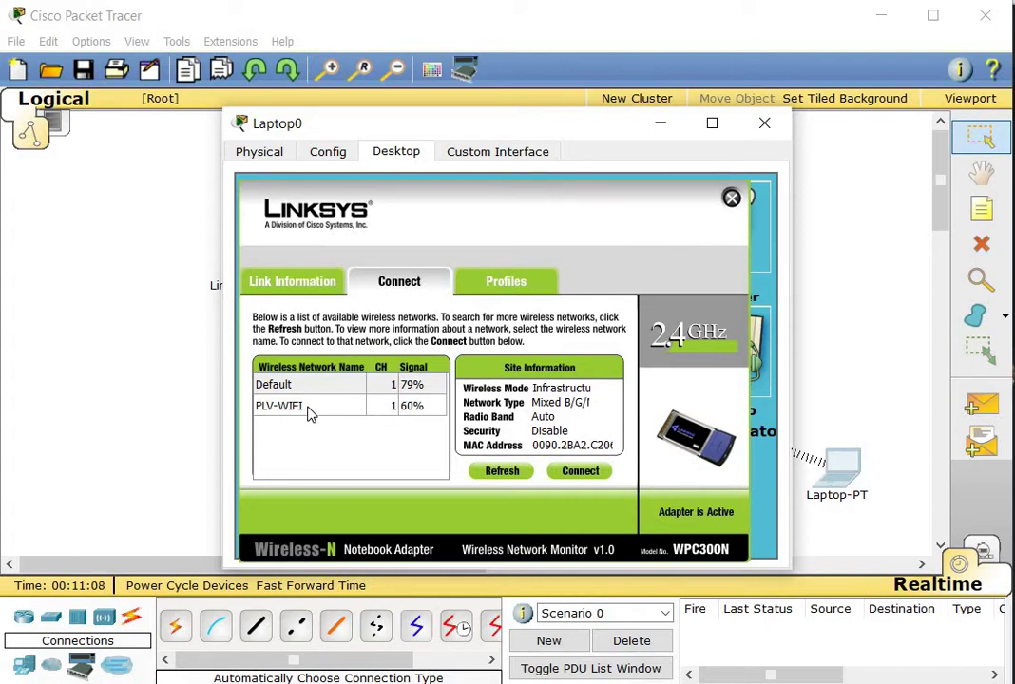
Join PLV-WIFI with the pre-shared key and close the laptop window
left_click(309, 409)
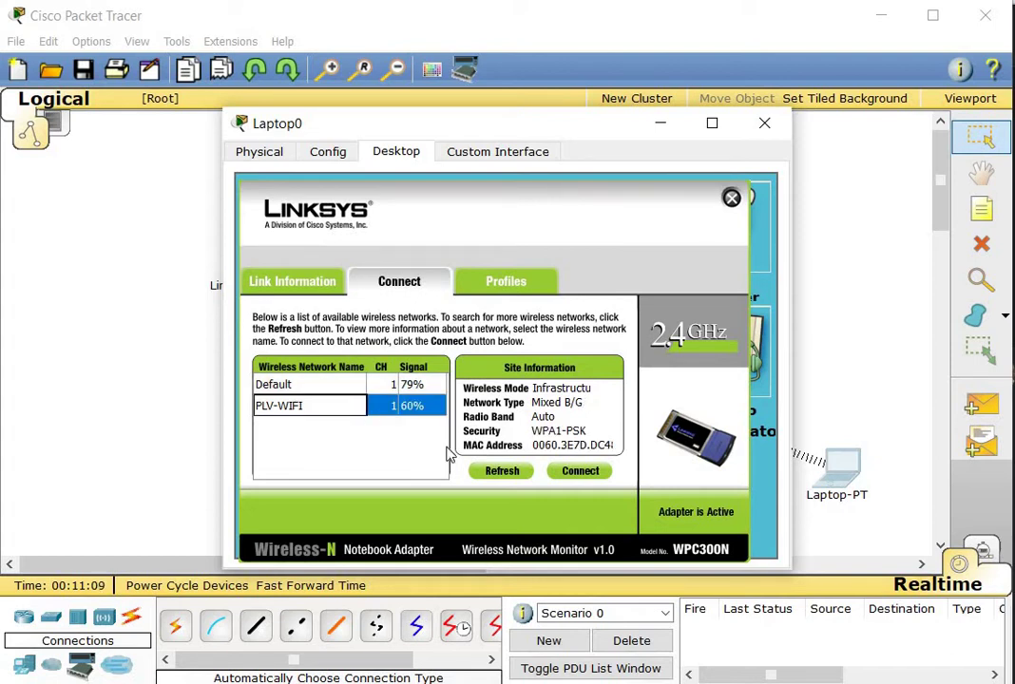
left_click(580, 471)
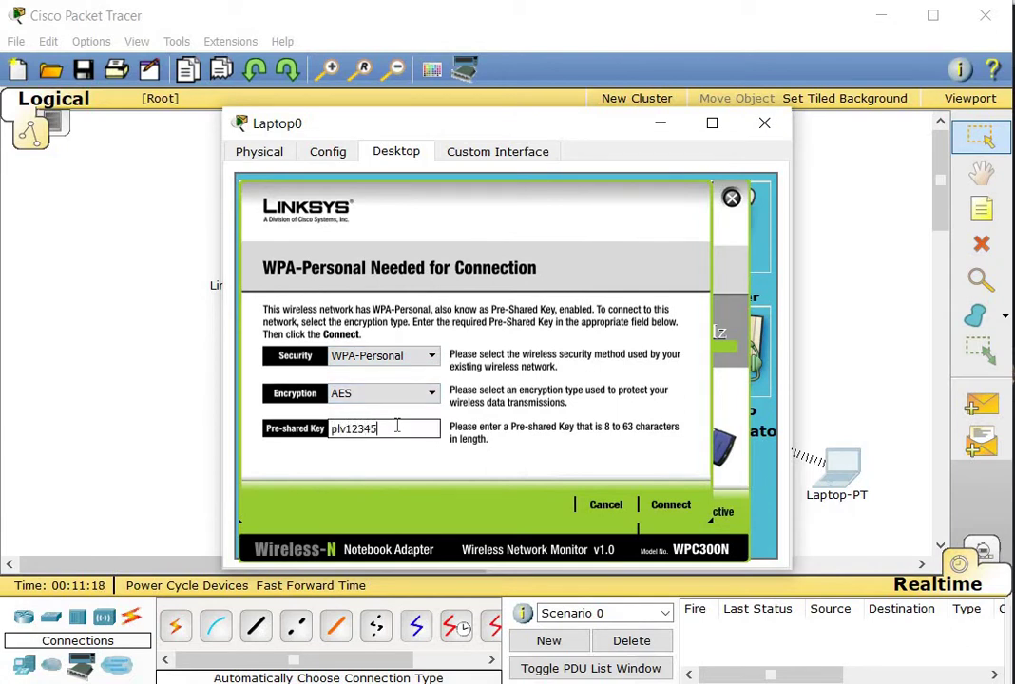
left_click(667, 507)
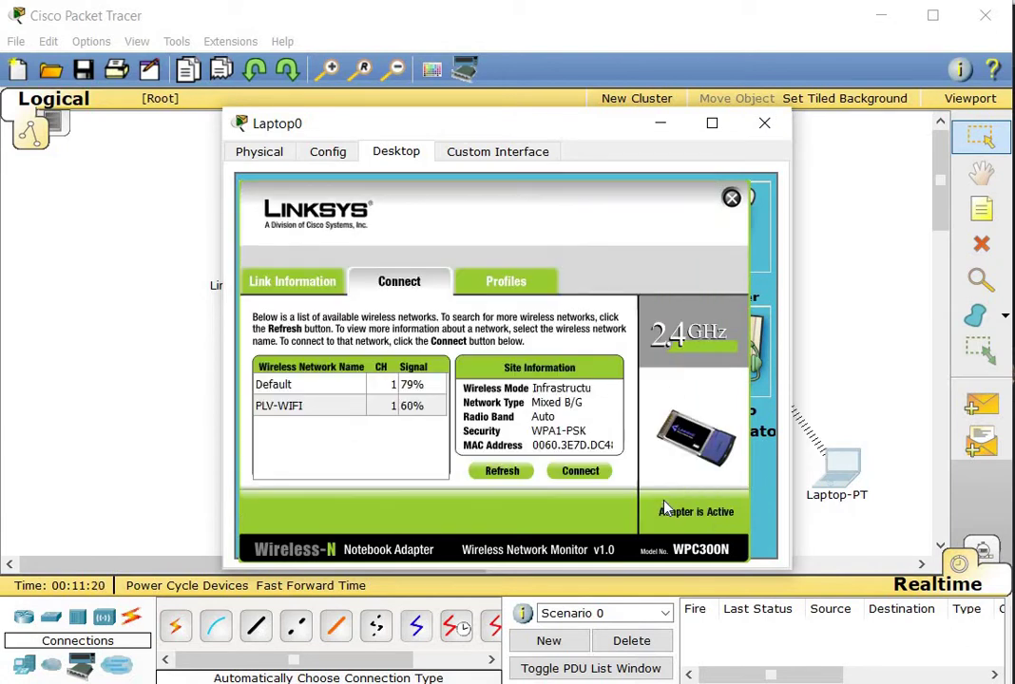
left_click(768, 127)
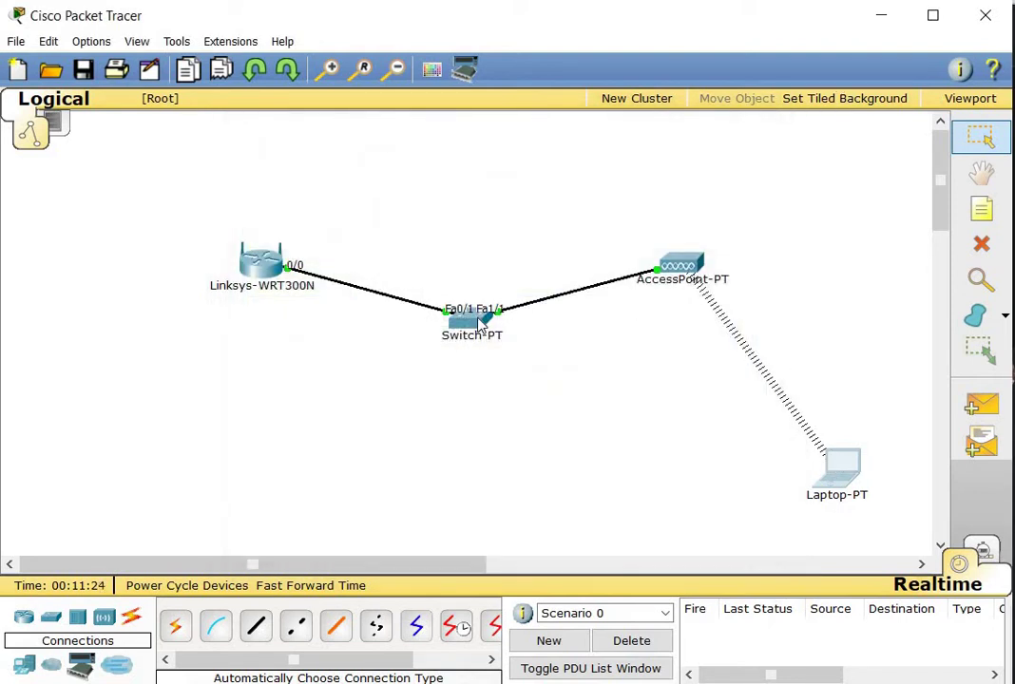
Move the switch down-left below the router and the access point above the laptop
left_click_drag(480, 333, 312, 452)
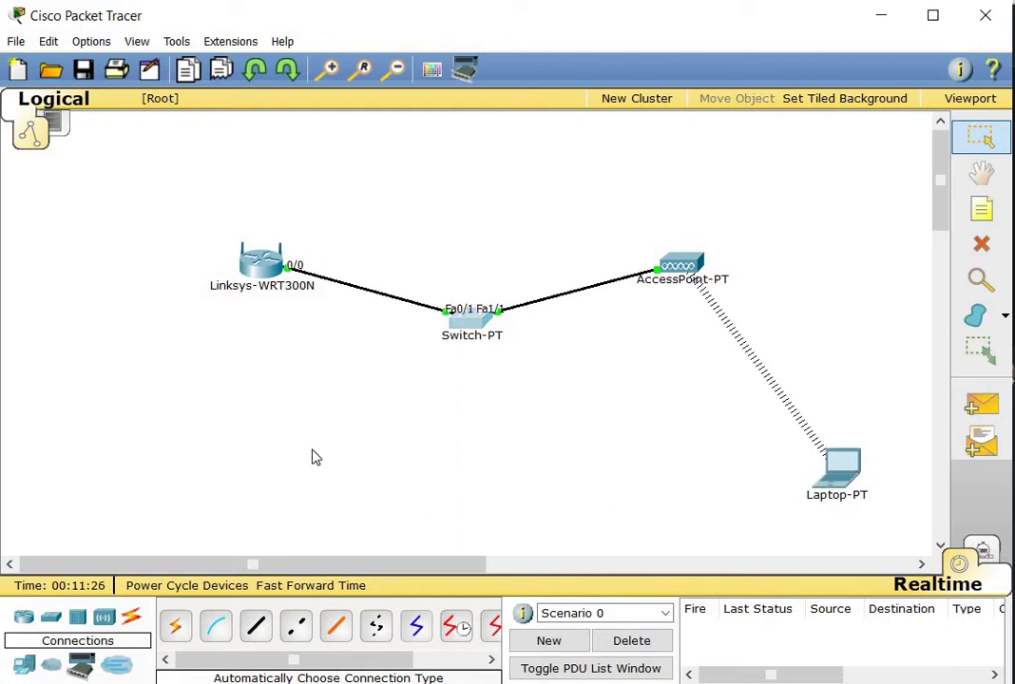
left_click_drag(681, 266, 565, 431)
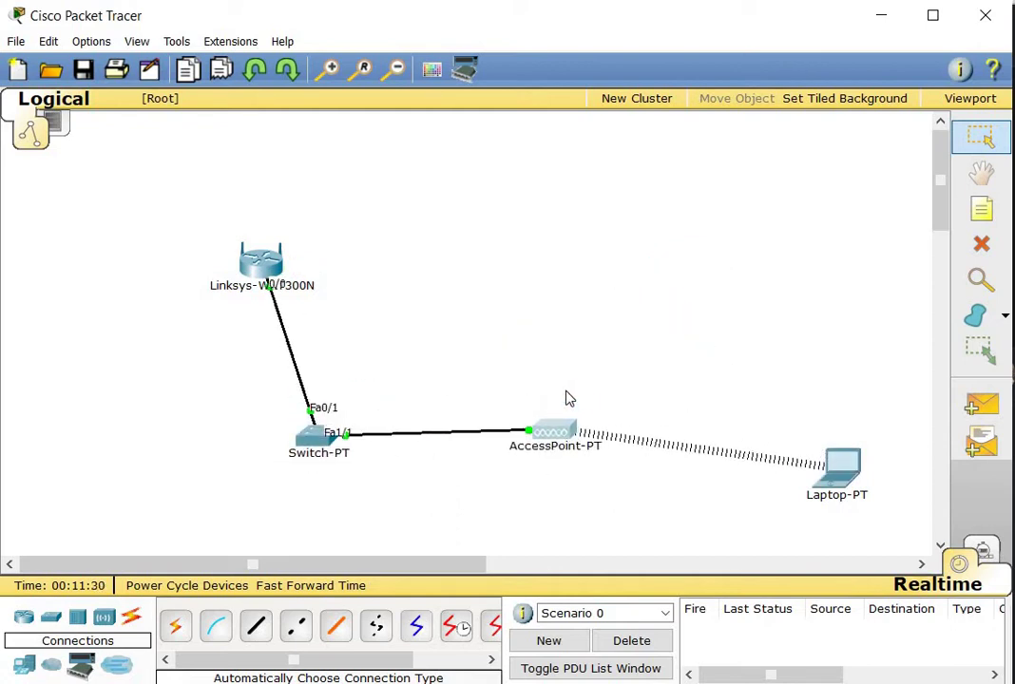
left_click_drag(551, 428, 586, 274)
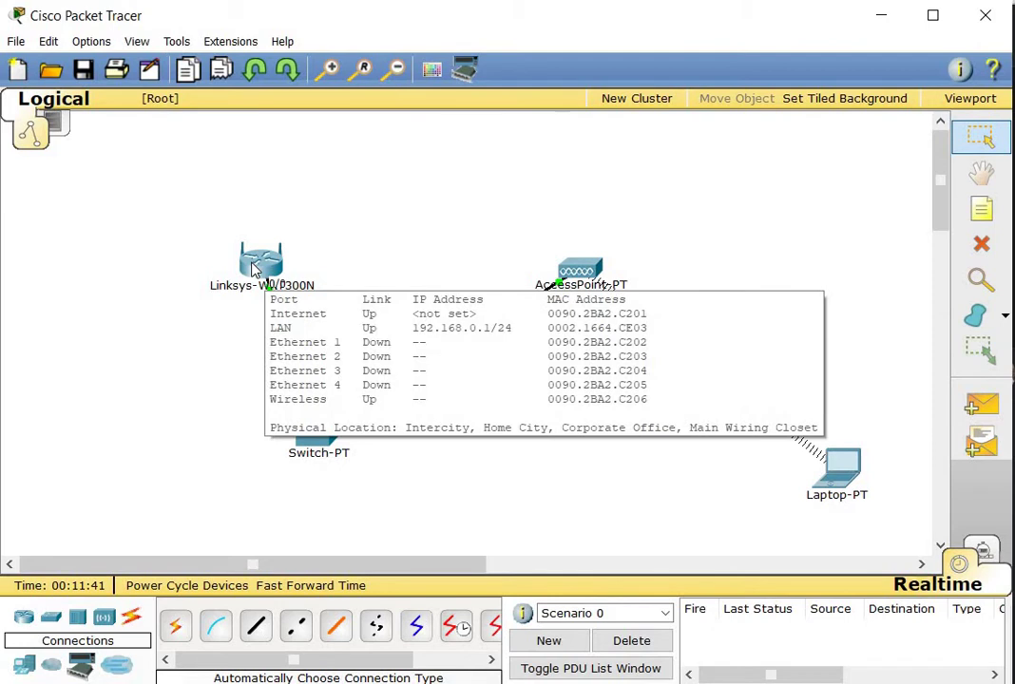
In the router's GUI setup page, change the LAN IP address to 192.168.15.1
left_click(254, 268)
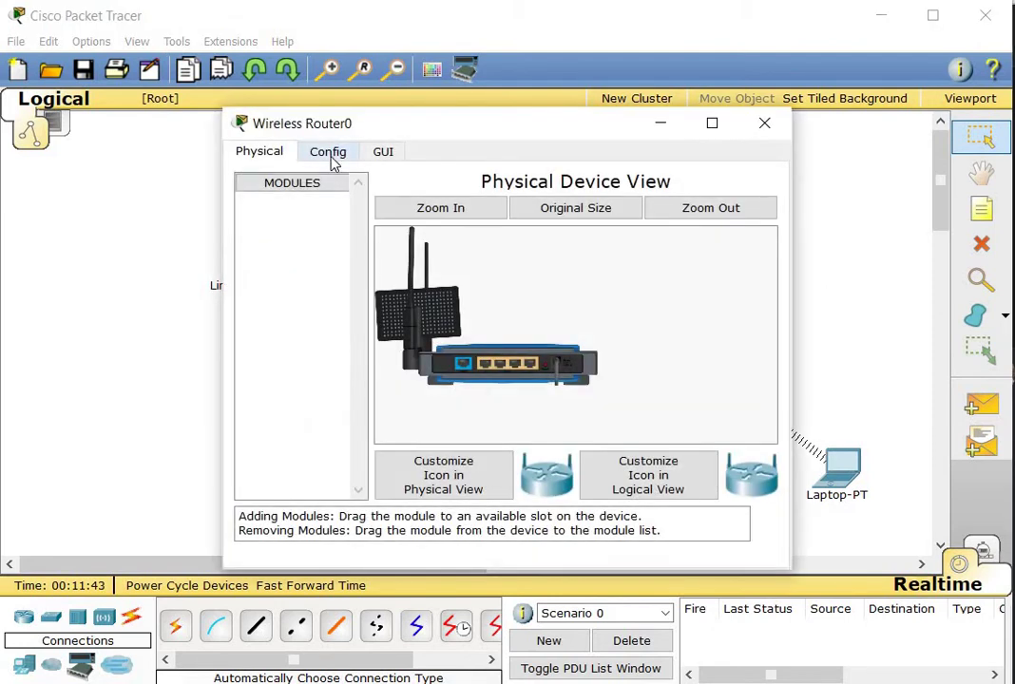
left_click(328, 154)
left_click(383, 155)
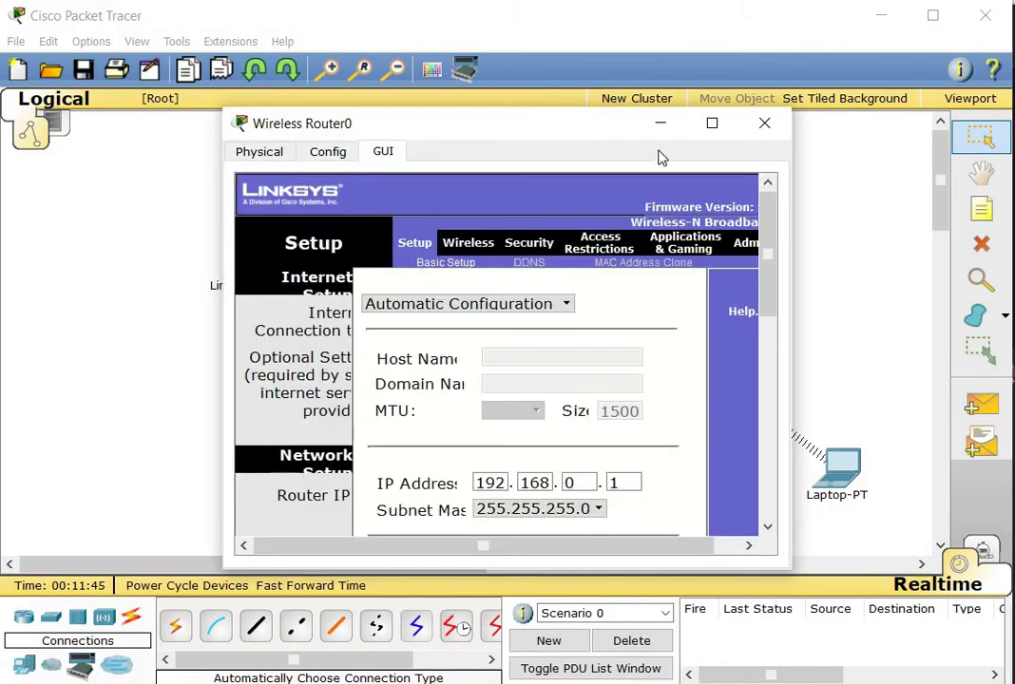
left_click(712, 127)
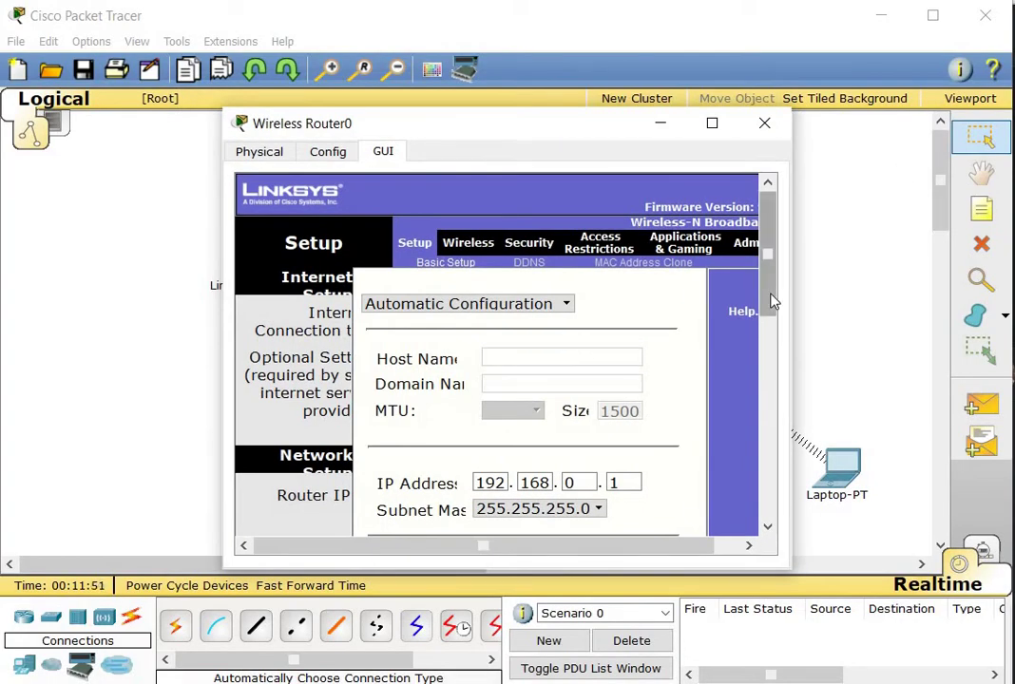
left_click_drag(772, 300, 765, 376)
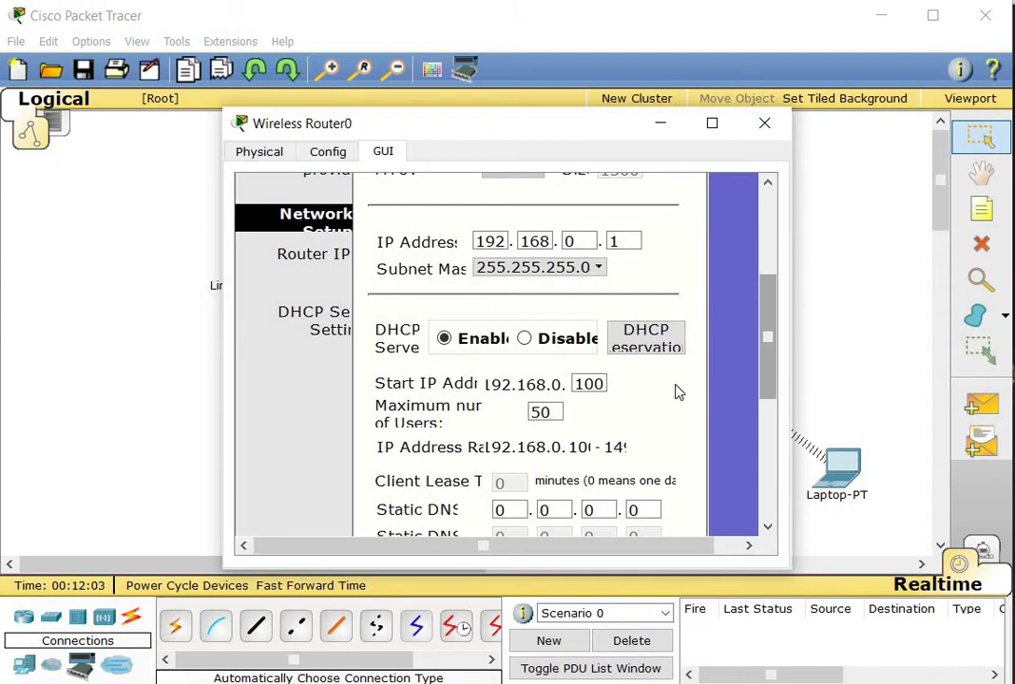
left_click(581, 241)
key("shift+Home")
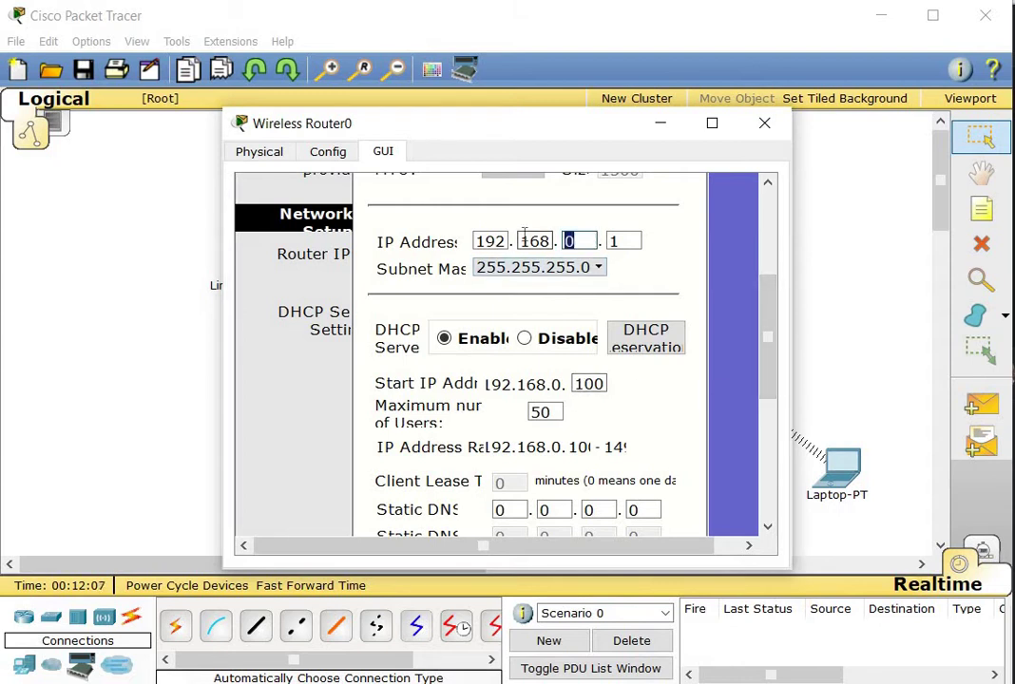
type("15")
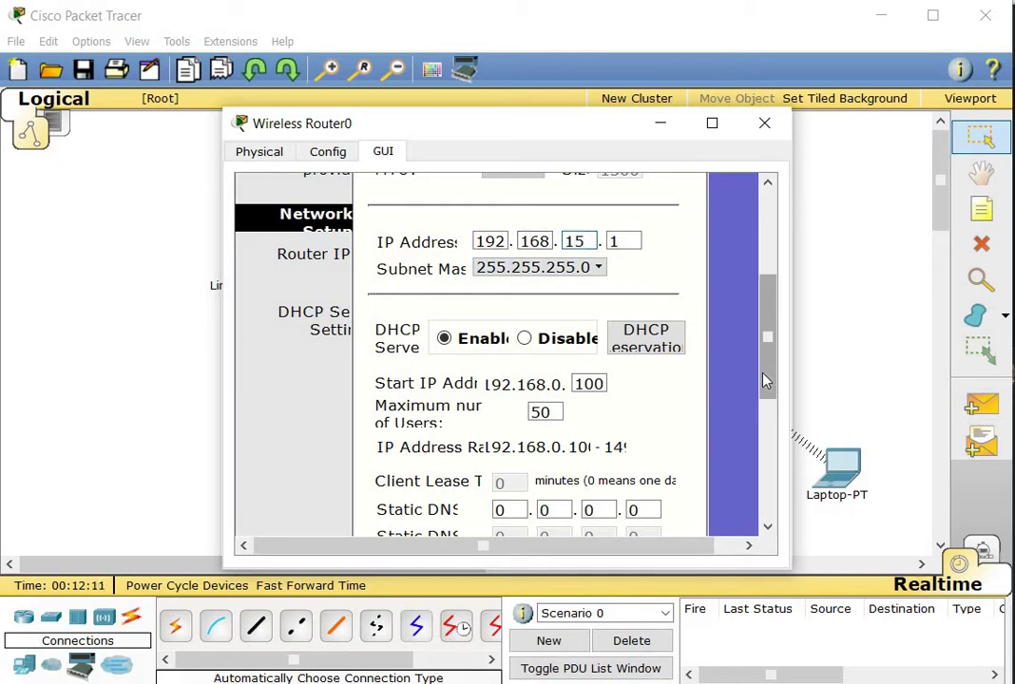
Change the DHCP start address from 100 to 10 and close the router window
left_click(589, 385)
key("ctrl+a")
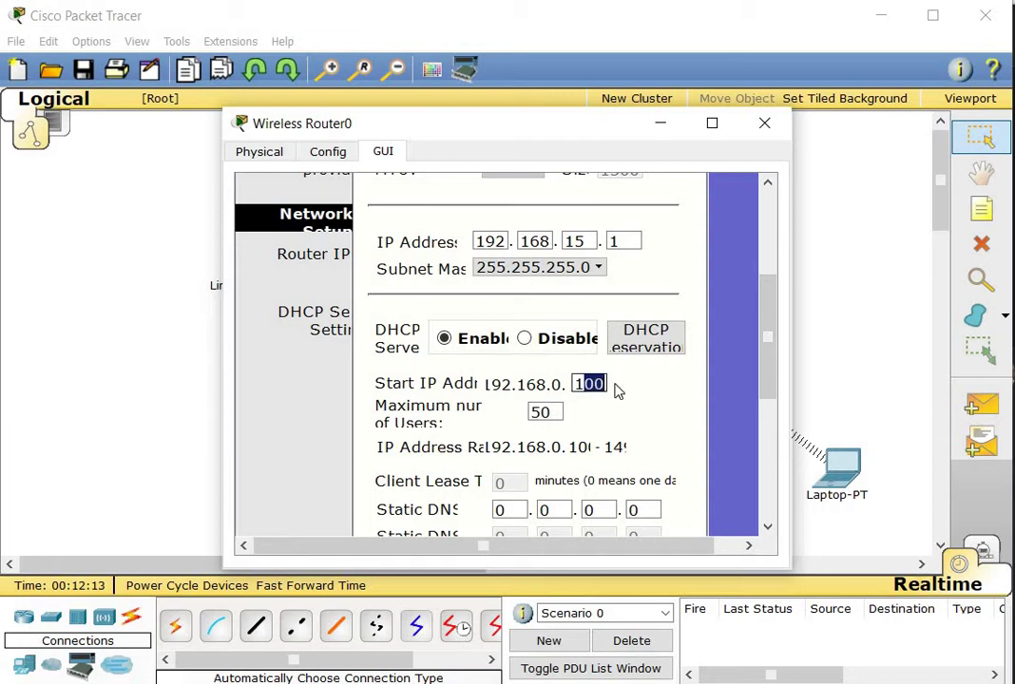
type("19")
key("BackSpace")
type("0")
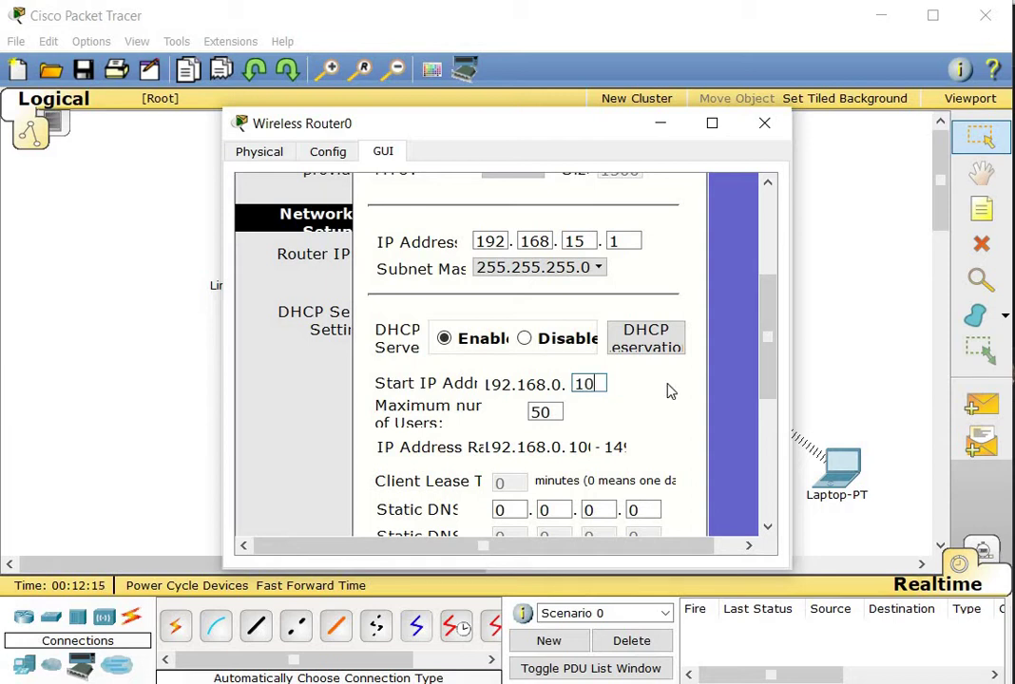
left_click_drag(763, 391, 763, 521)
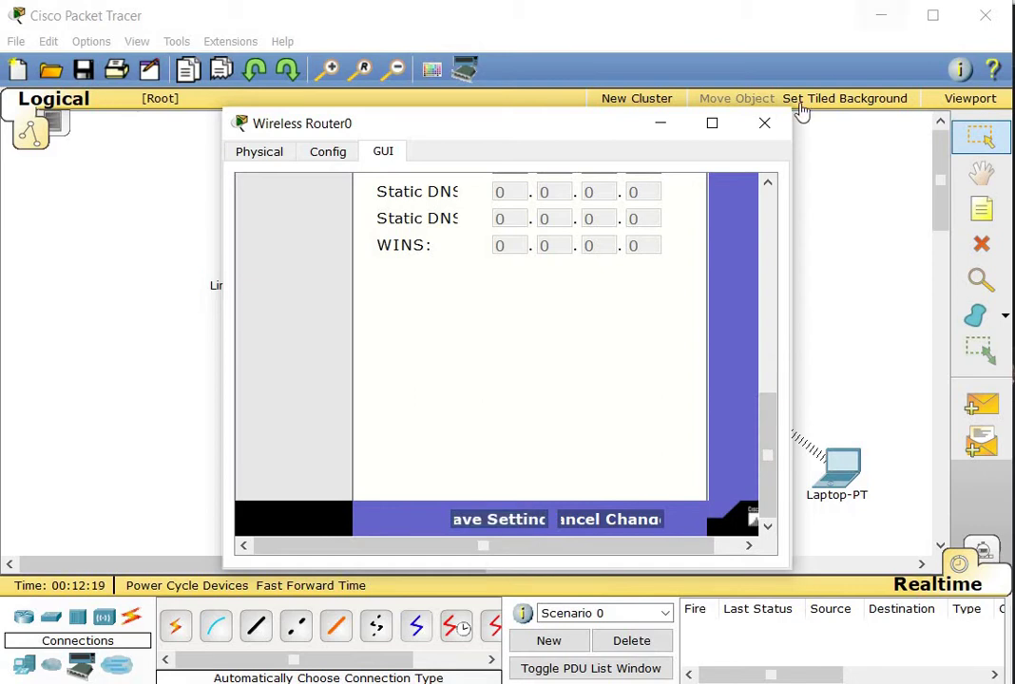
left_click(765, 124)
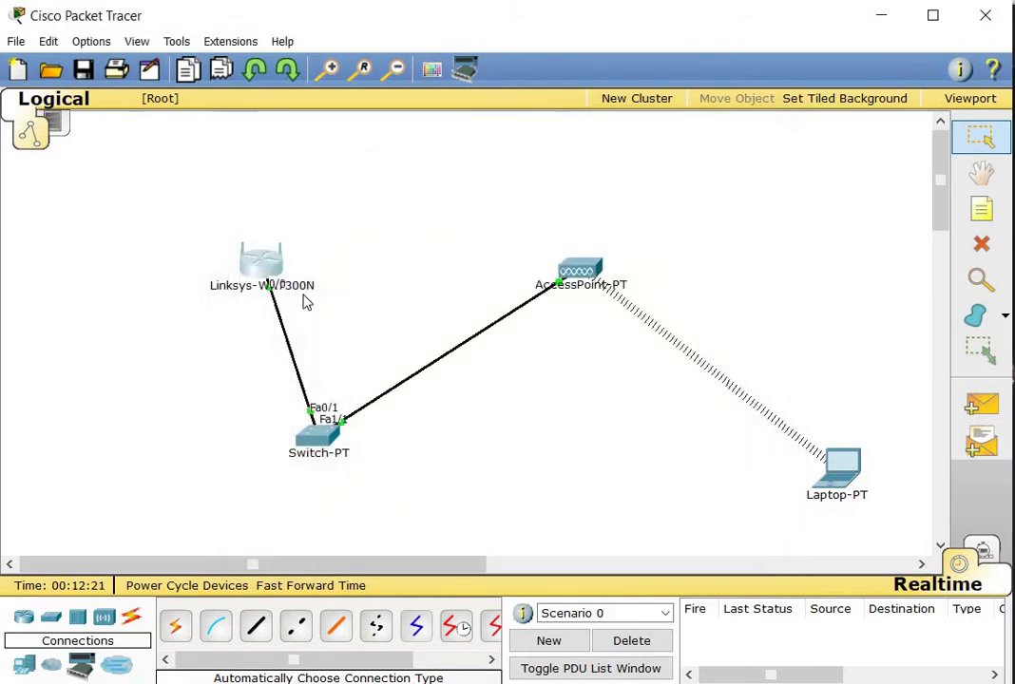
Toggle Laptop0's IP Configuration from Static back to DHCP; the request fails, then close it
mouse_move(270, 265)
left_click(844, 477)
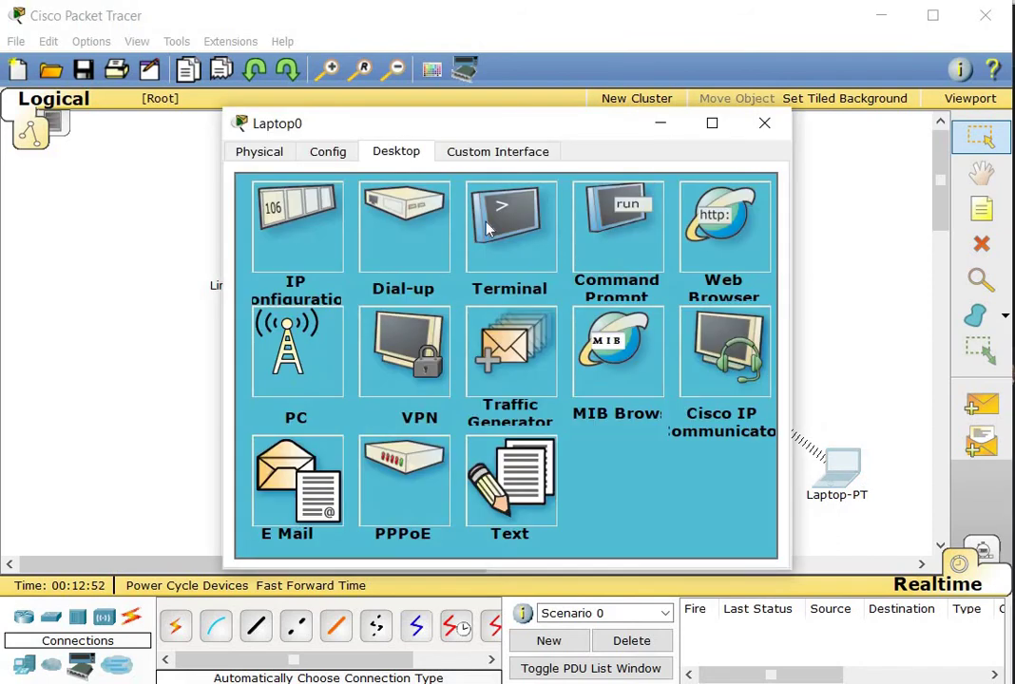
left_click(314, 251)
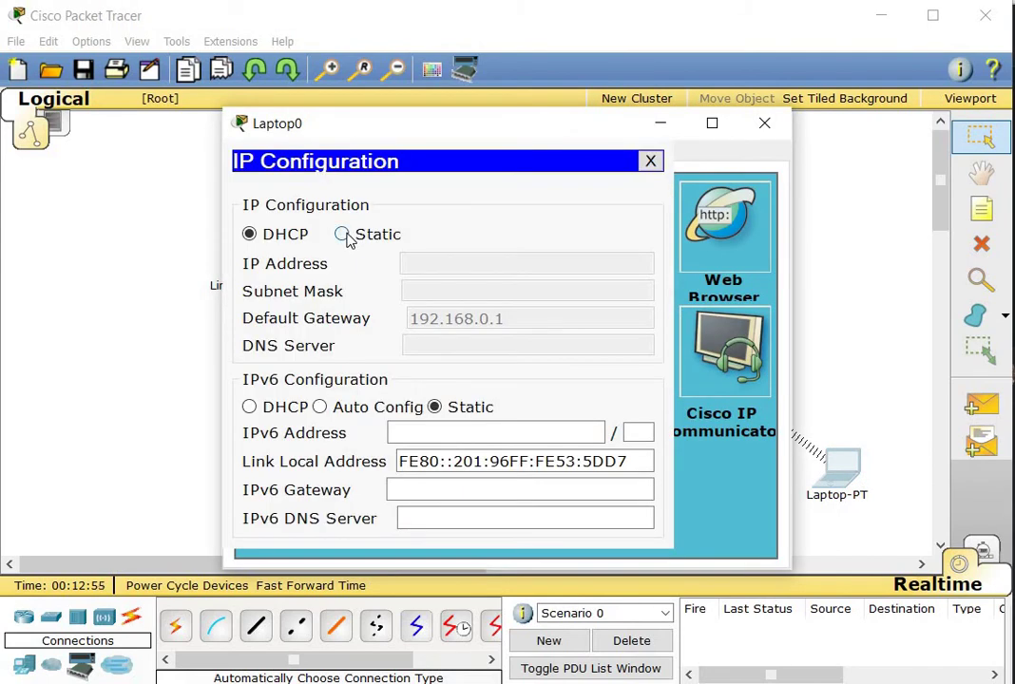
left_click(343, 234)
left_click(274, 236)
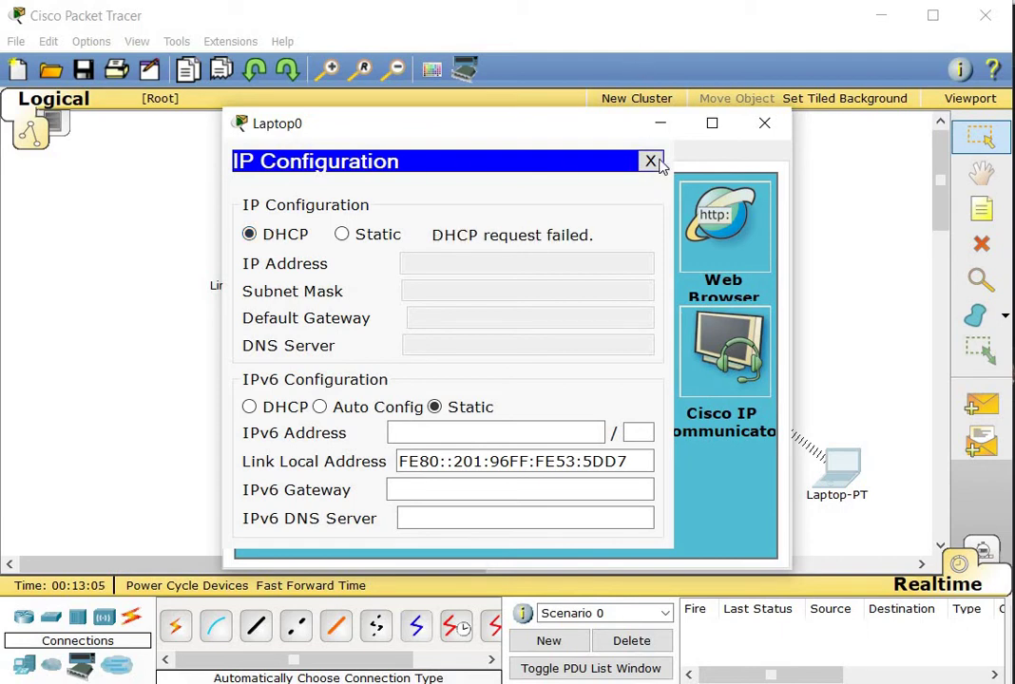
left_click(650, 161)
left_click(763, 124)
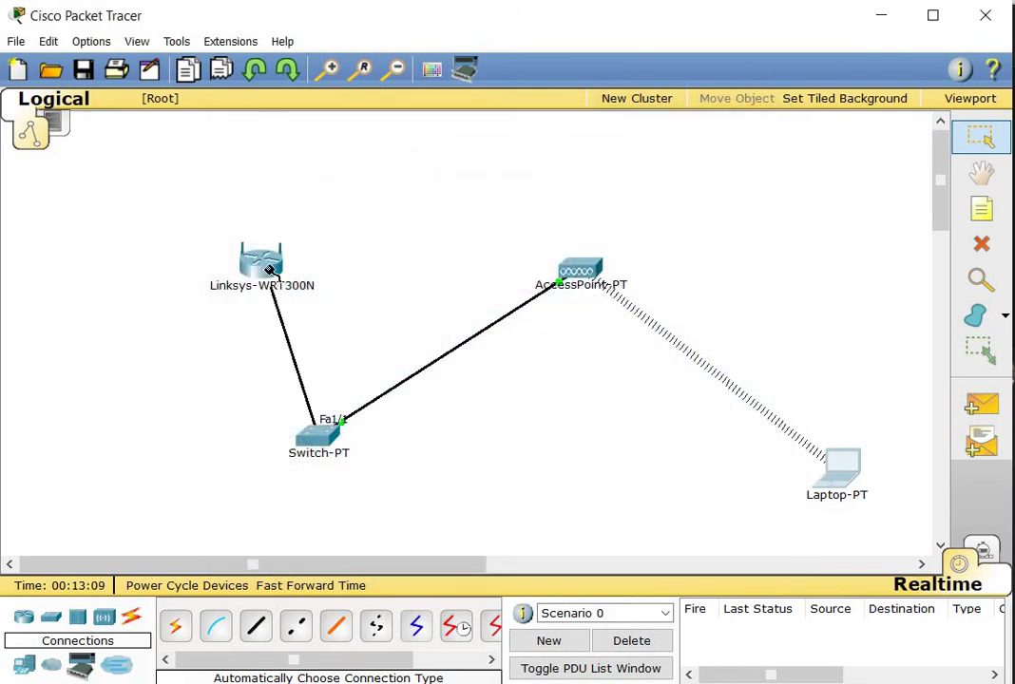
Attach the pending link to router Ethernet 1, fast-forward time, then delete the router–switch link
left_click(286, 291)
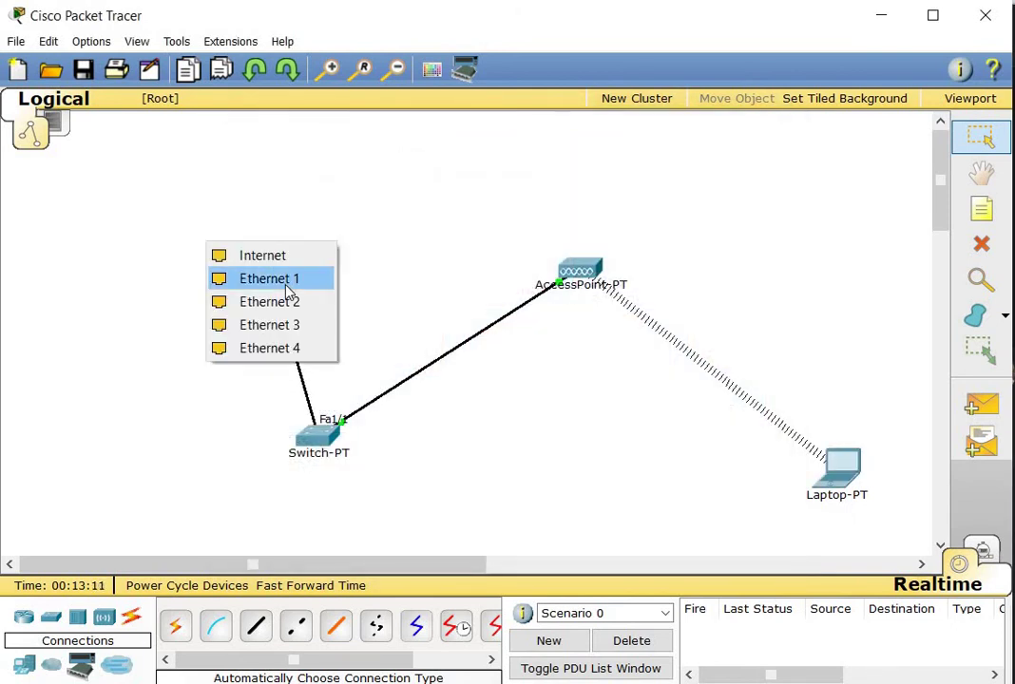
left_click(286, 285)
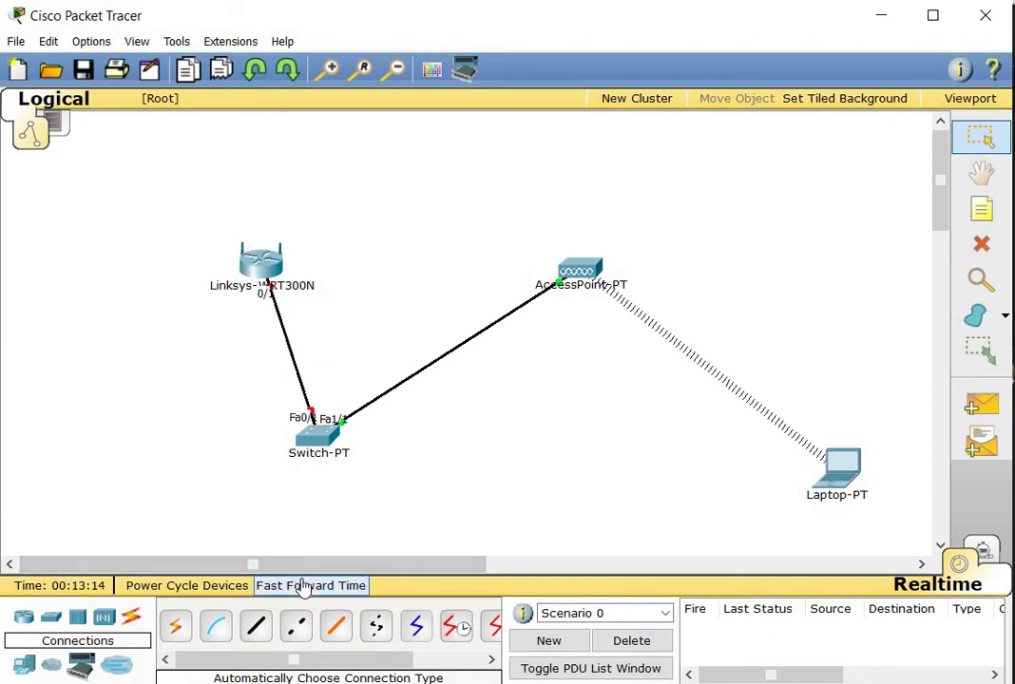
left_click(302, 586)
left_click(985, 245)
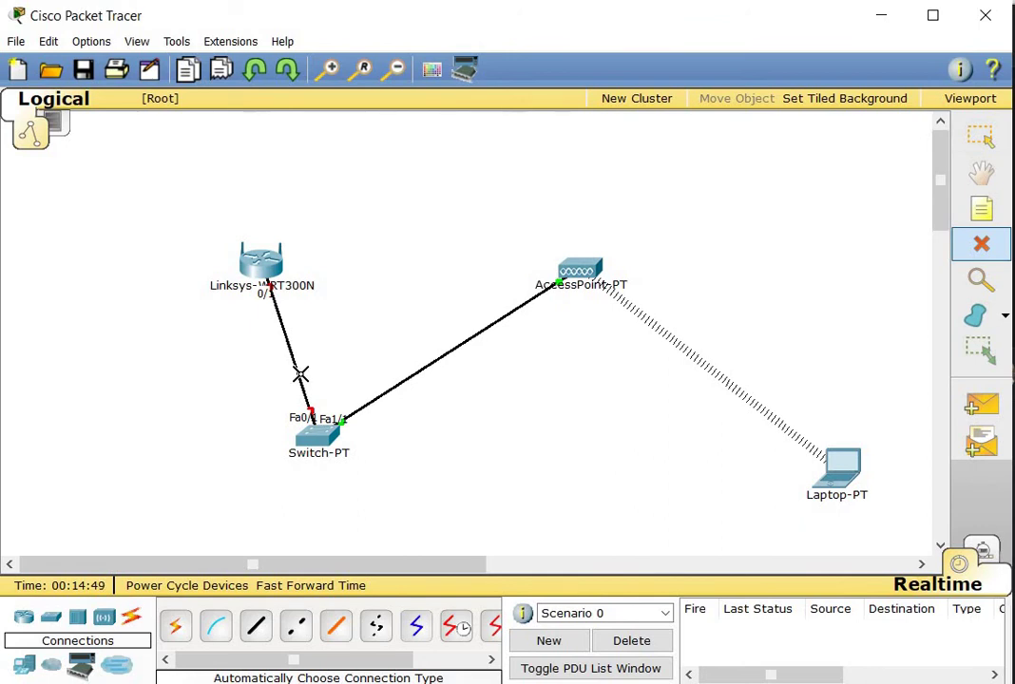
left_click(300, 374)
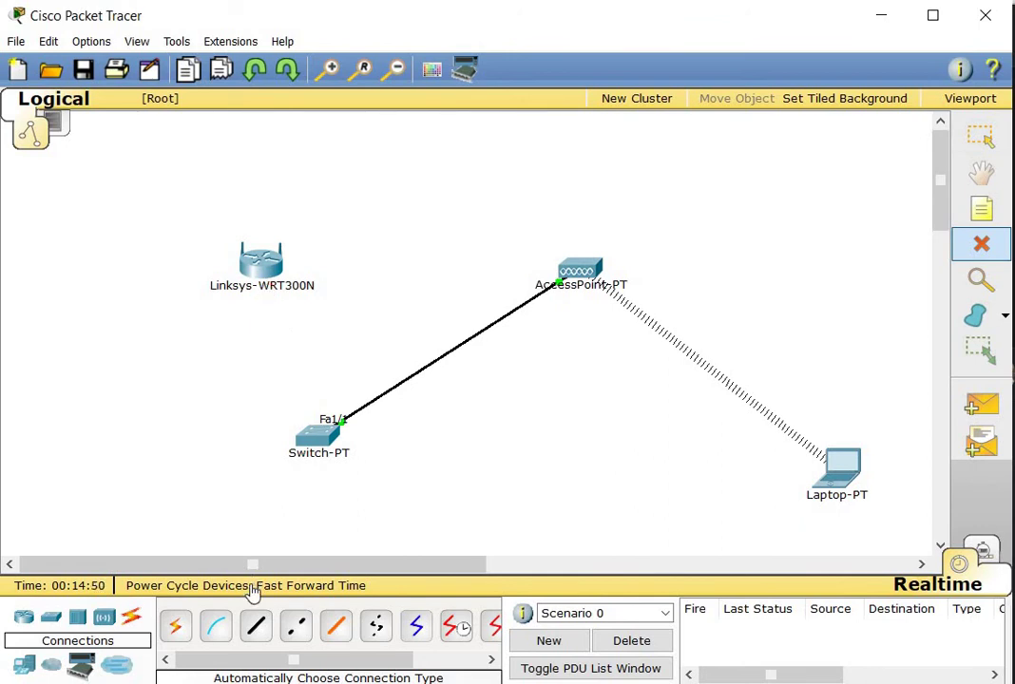
Connect a copper cross-over cable from router Ethernet 1 to switch FastEthernet0/1 and fast-forward time
left_click(297, 629)
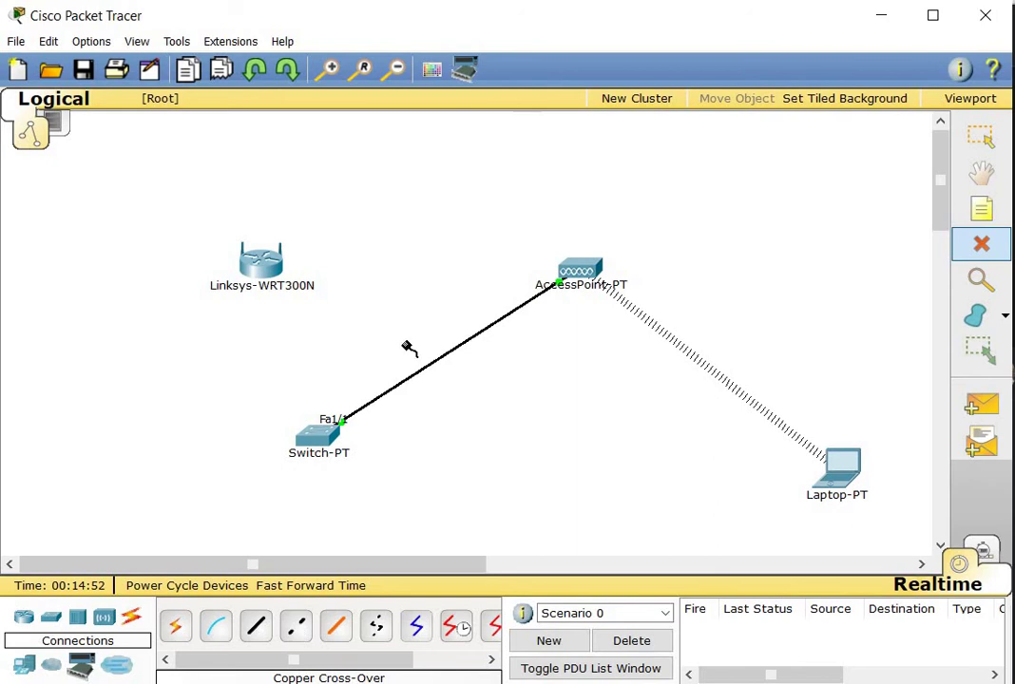
left_click(263, 272)
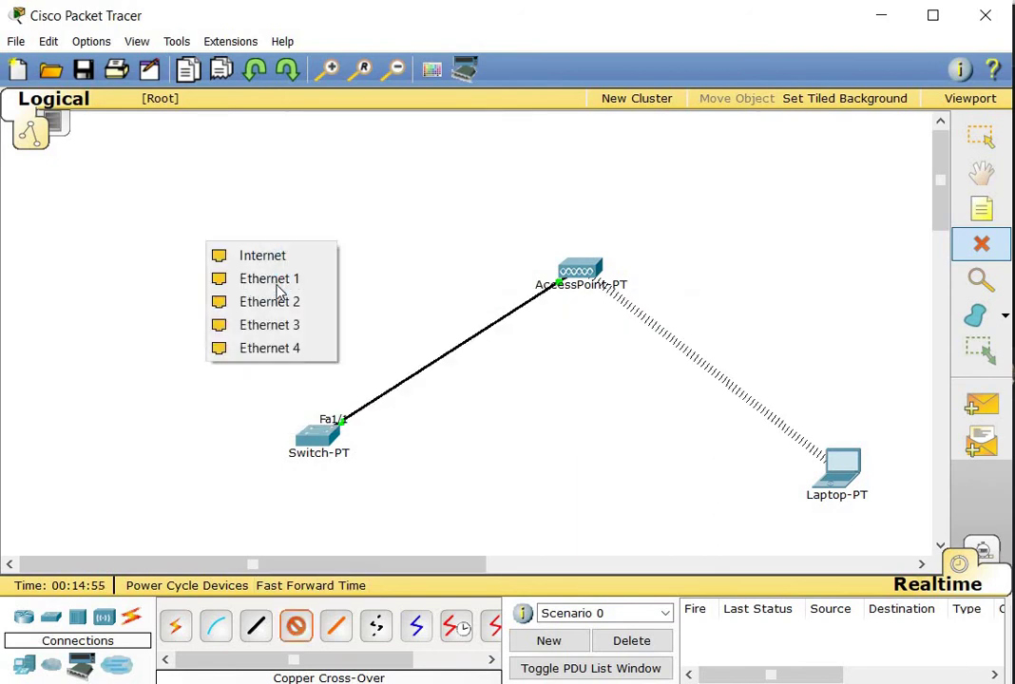
left_click(277, 286)
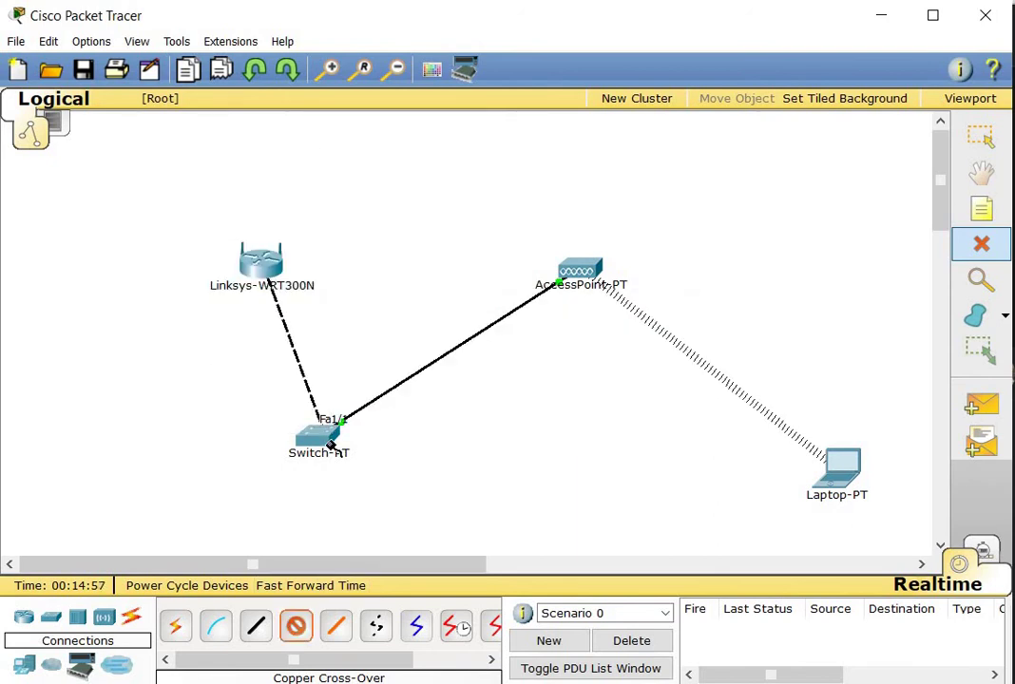
left_click(328, 446)
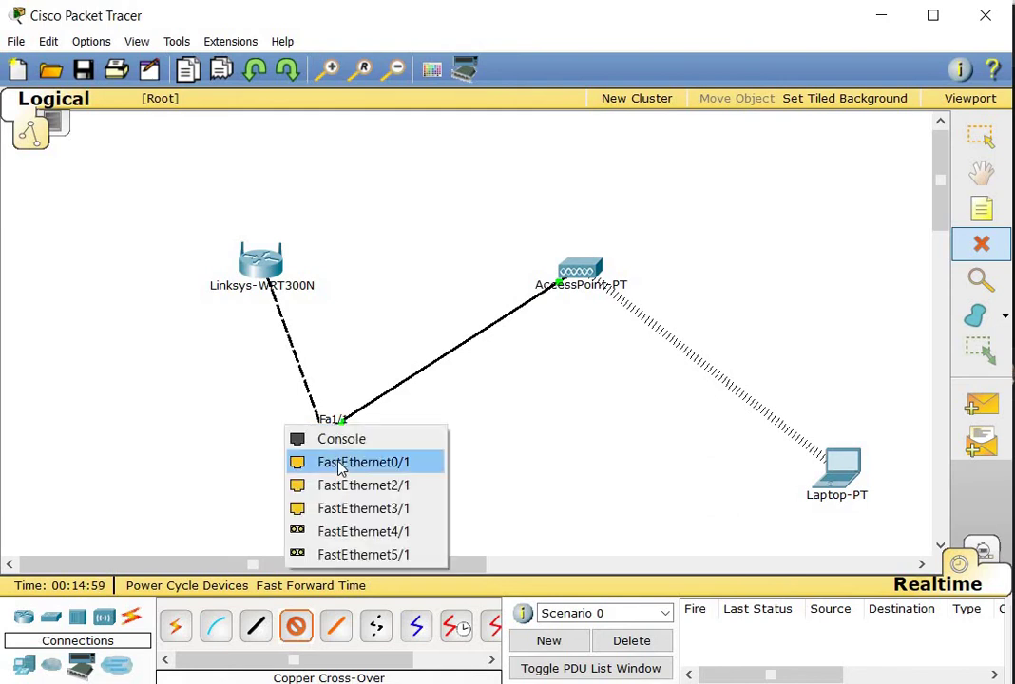
left_click(340, 463)
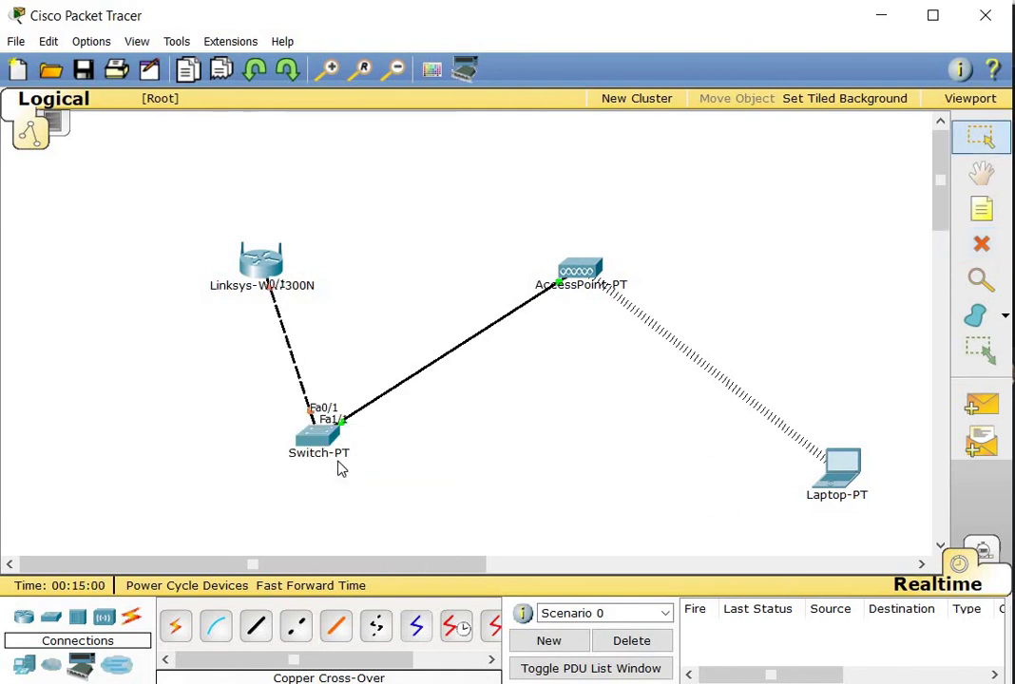
left_click(297, 584)
Renew Laptop0's address by DHCP, getting 192.168.15.11 with gateway 192.168.15.1, then close it
left_click(855, 480)
left_click(311, 249)
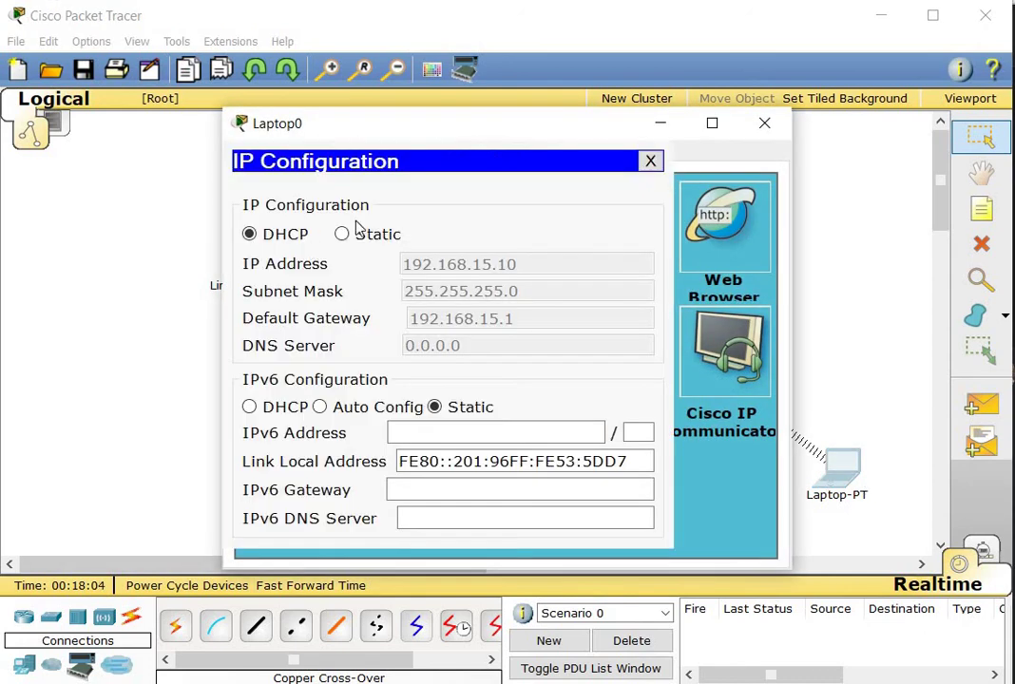
left_click(276, 234)
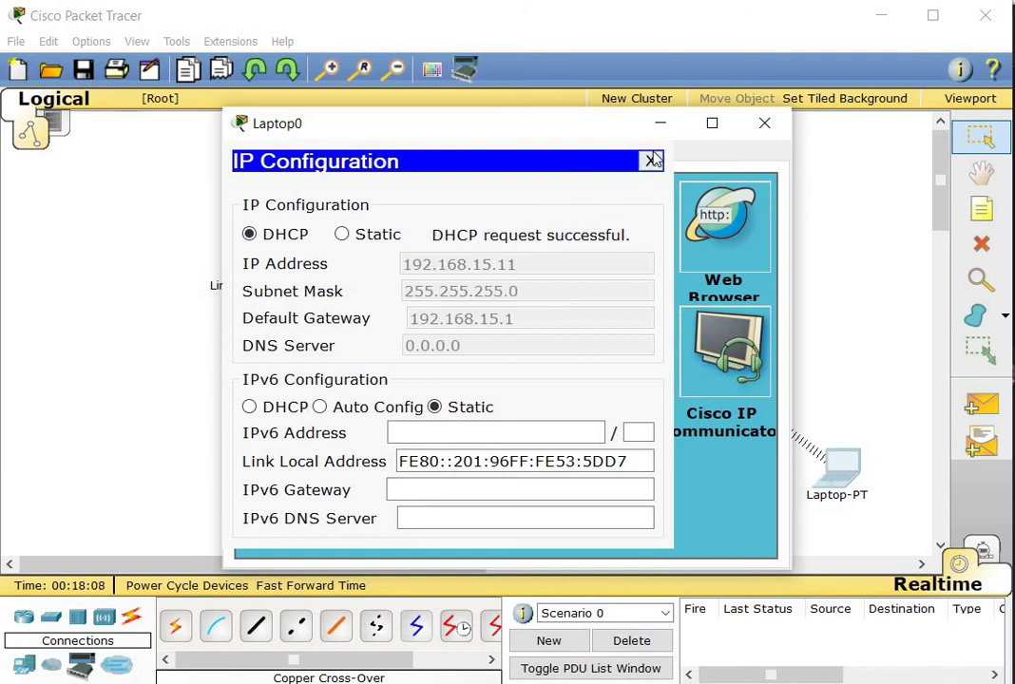
left_click(650, 160)
left_click(766, 125)
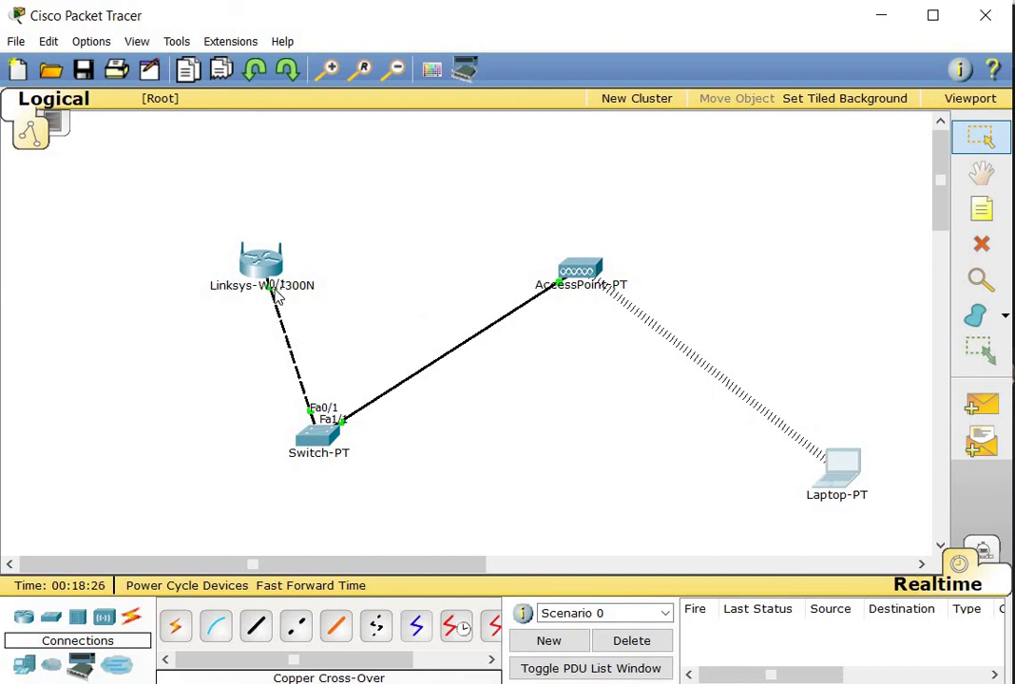
mouse_move(268, 275)
mouse_move(314, 436)
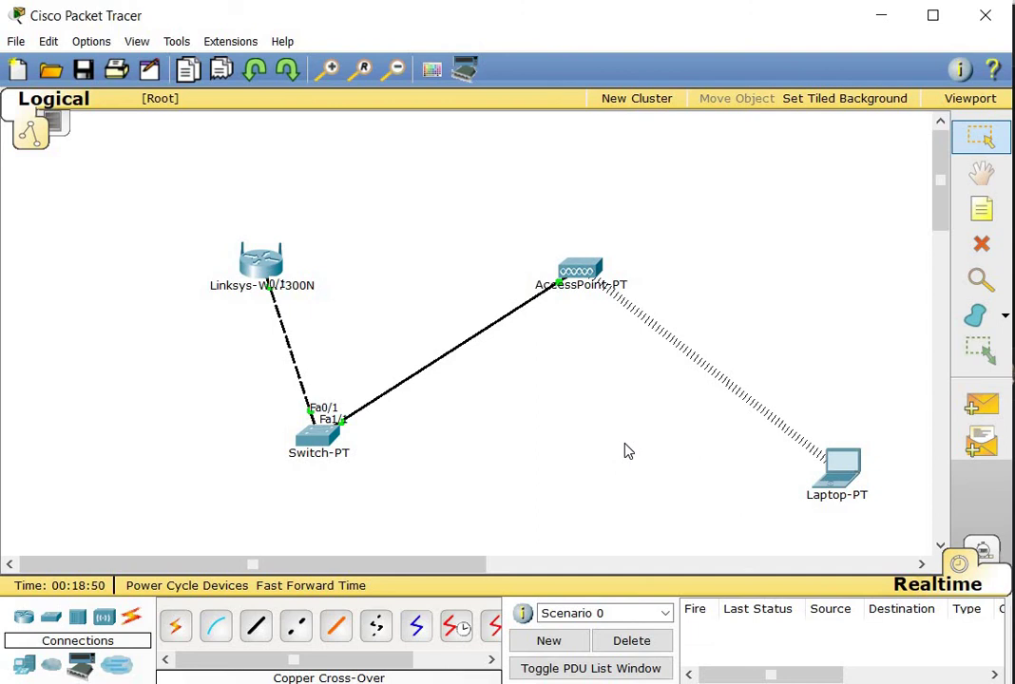